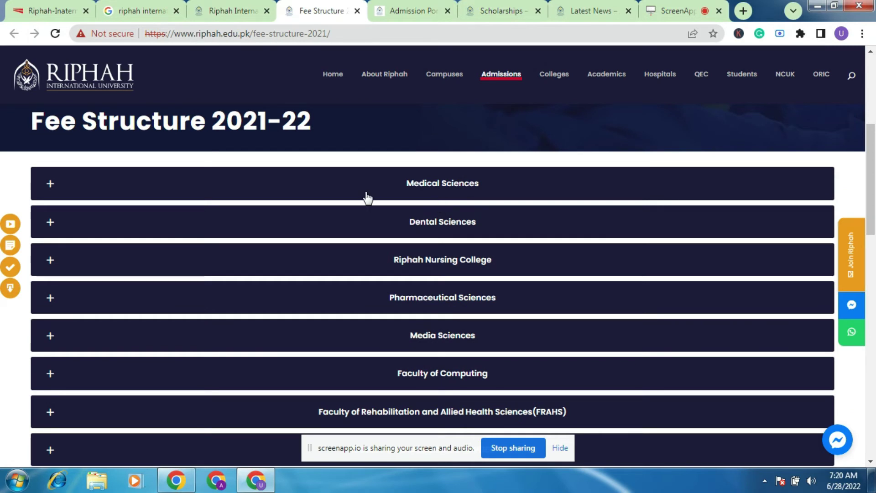
# Step: Expand and collapse the Medical Sciences and Nursing fee tables, then expand Engineering and Applied Sciences
pyautogui.click(367, 189)
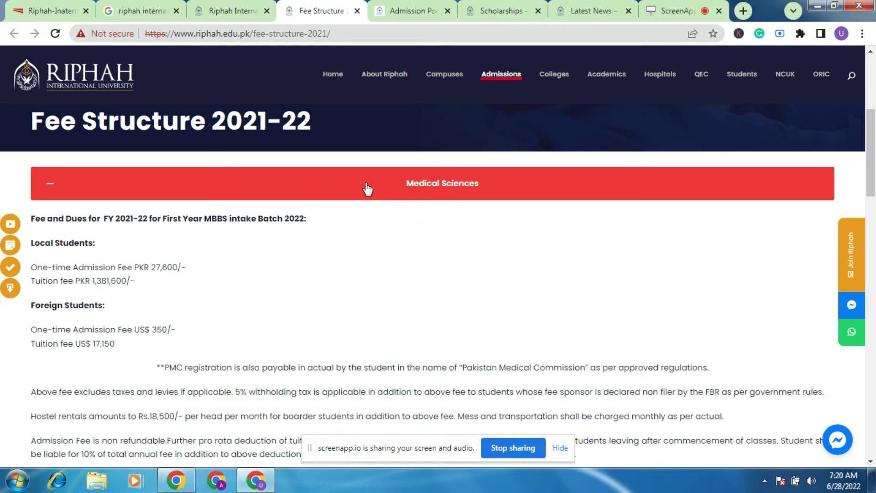
pyautogui.click(366, 189)
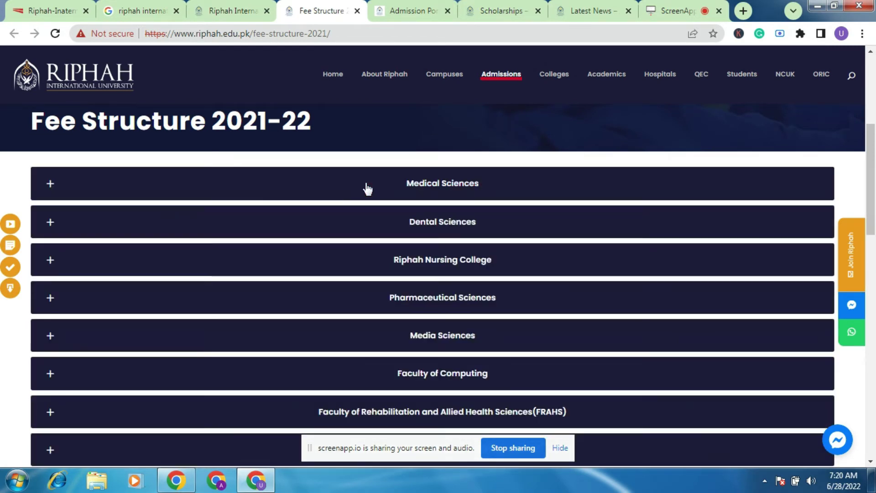
pyautogui.scroll(-1, 401, 187)
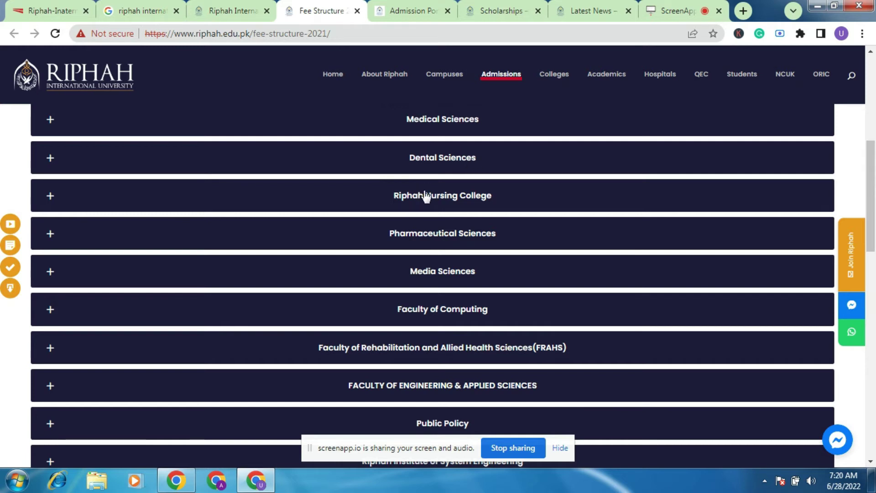
pyautogui.click(425, 196)
pyautogui.scroll(-1, 425, 195)
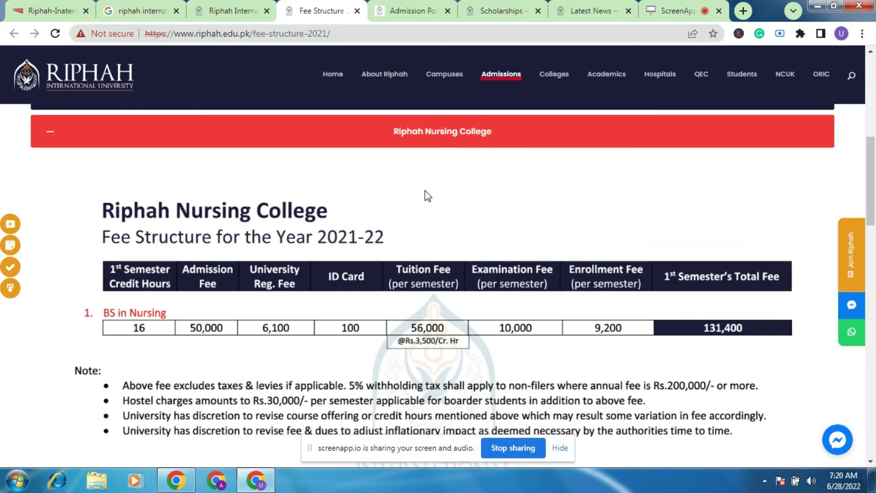
pyautogui.click(426, 131)
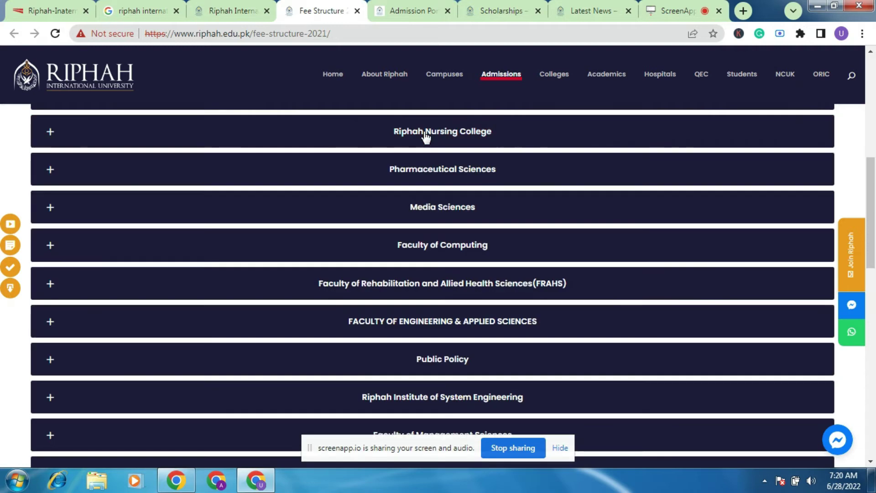
pyautogui.scroll(-1, 425, 137)
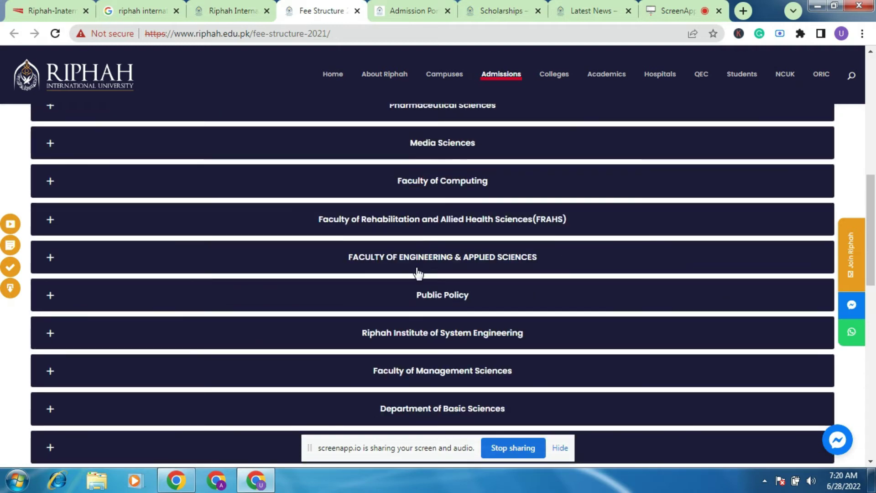
pyautogui.click(441, 261)
pyautogui.scroll(-2, 442, 261)
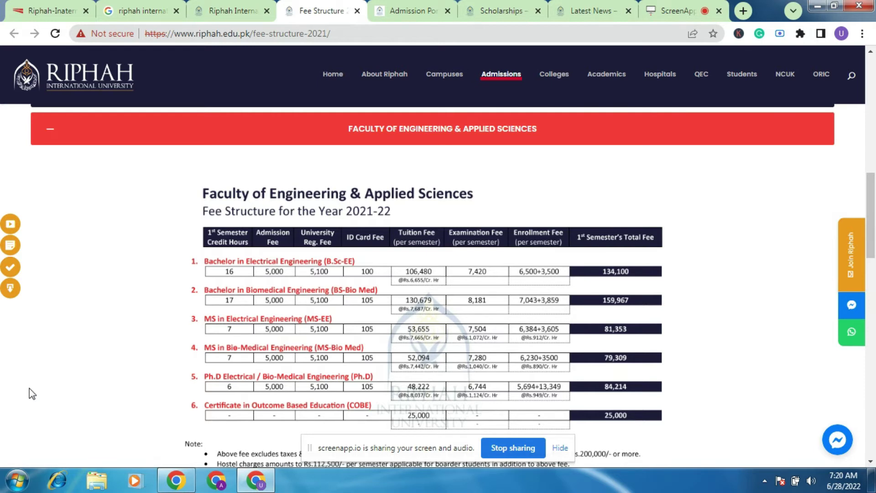
# Step: Scroll through the engineering fees and expand the Faculty of Computing fee table
pyautogui.scroll(-3, 746, 337)
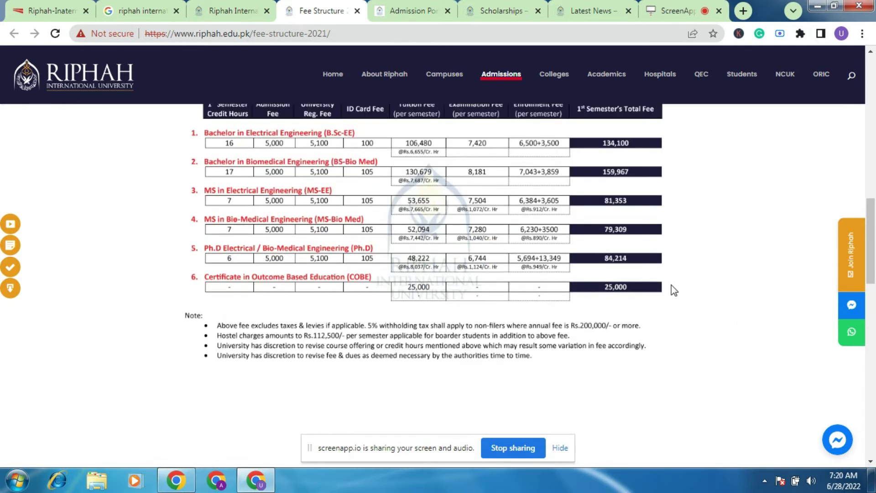
pyautogui.scroll(-5, 502, 256)
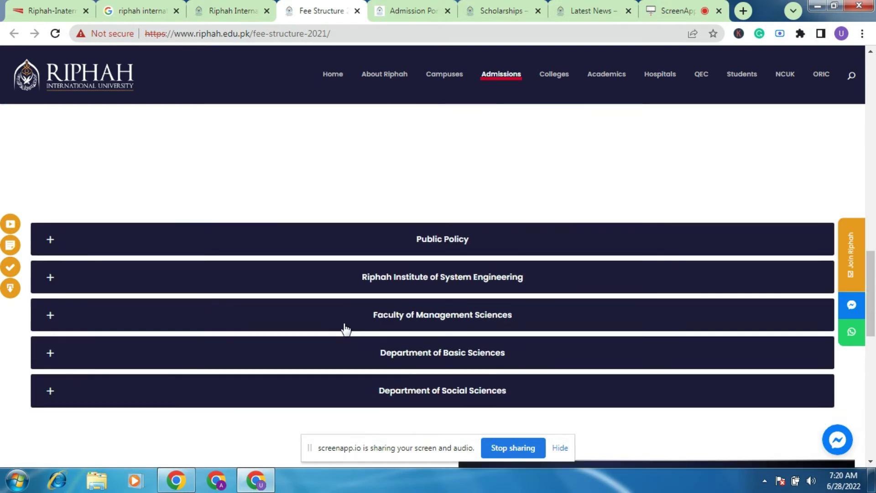
pyautogui.scroll(-3, 345, 329)
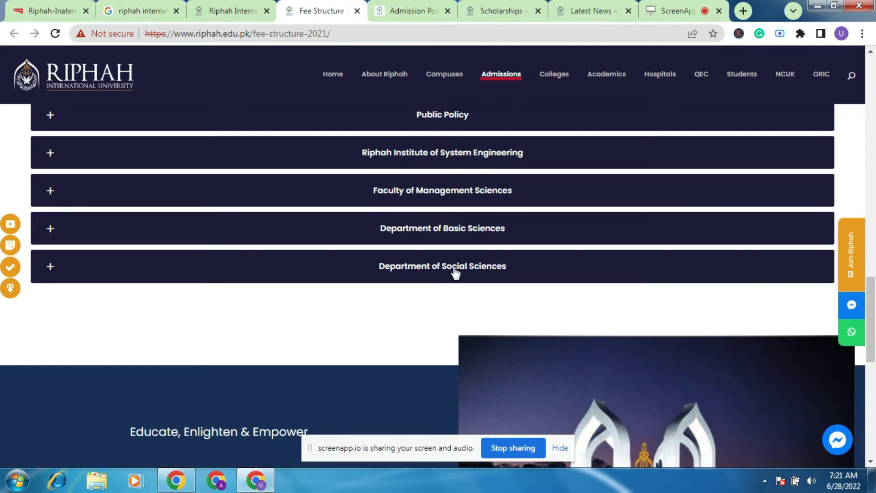
pyautogui.scroll(10, 454, 269)
pyautogui.scroll(3, 454, 269)
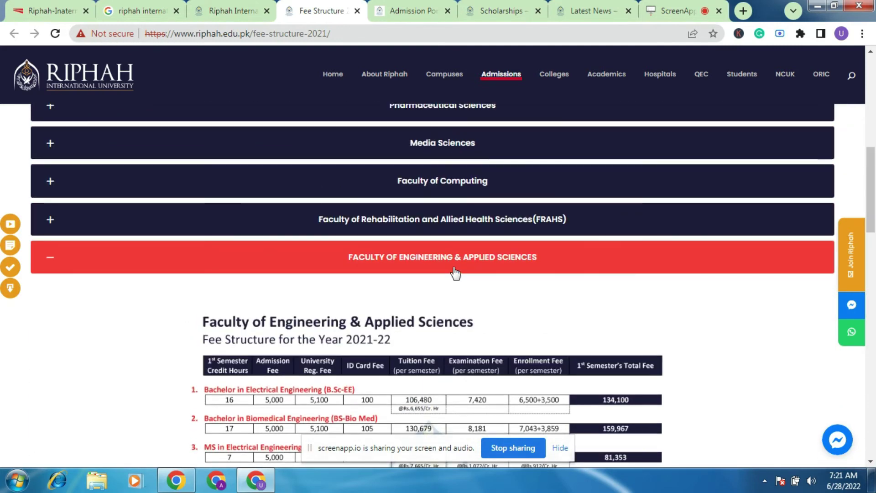
pyautogui.scroll(2, 457, 271)
pyautogui.click(455, 249)
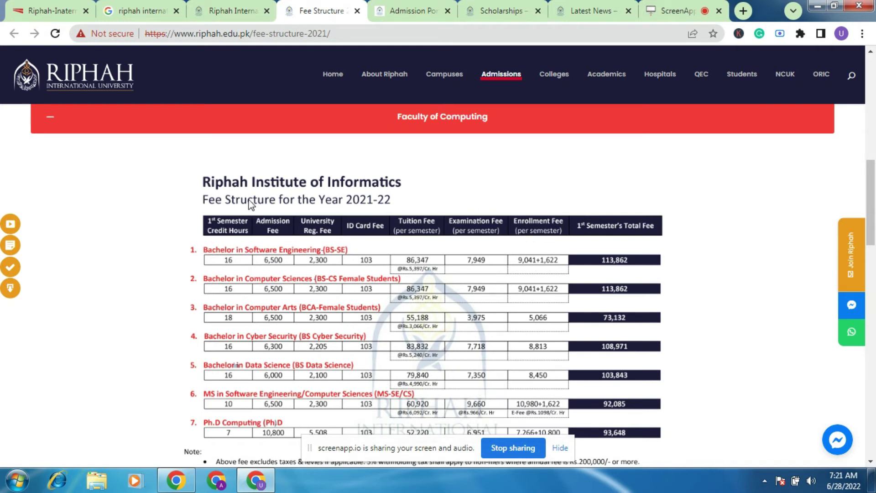
pyautogui.scroll(-2, 336, 220)
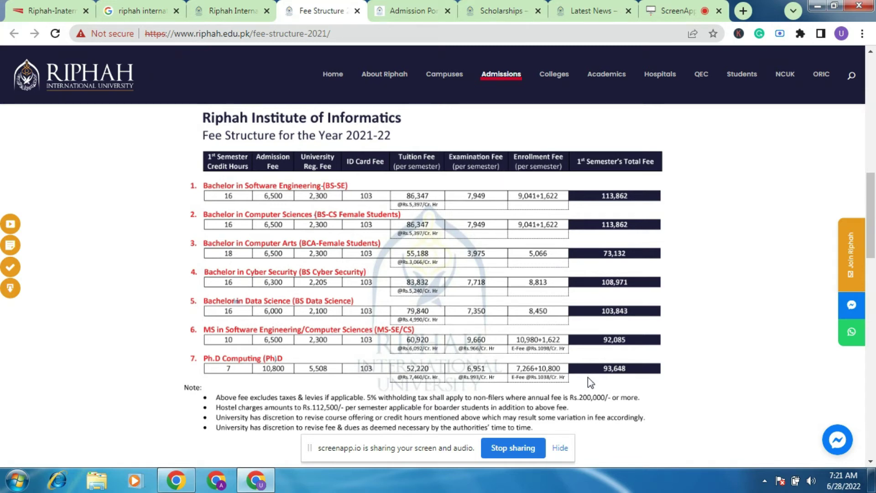
pyautogui.scroll(6, 588, 378)
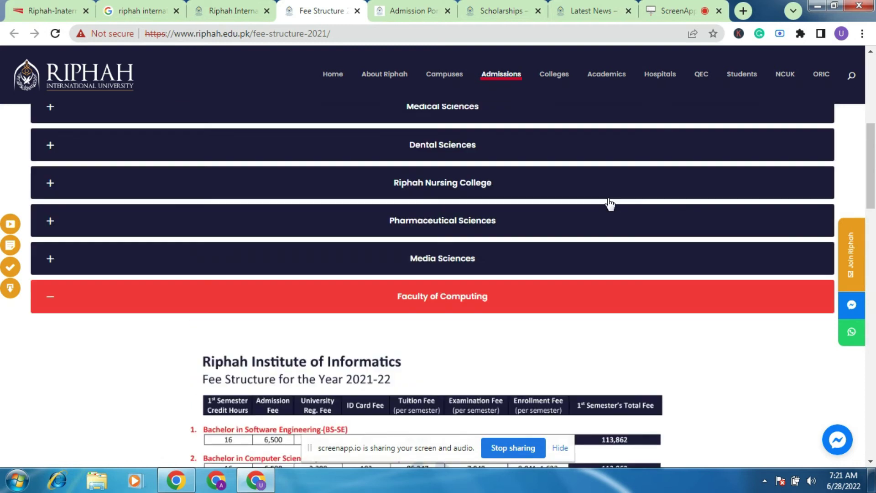
pyautogui.click(410, 8)
# Step: On the Scholarships page, expand the Ta'meer Scholarship criteria
pyautogui.click(471, 6)
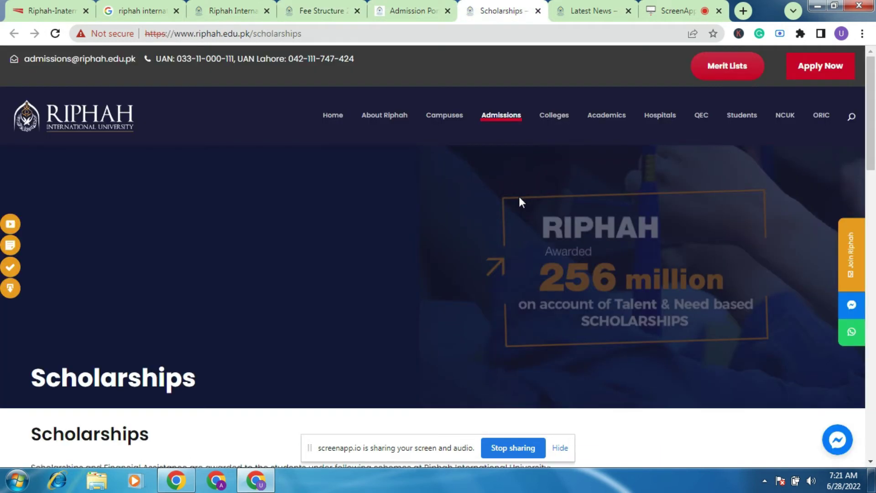
pyautogui.scroll(-7, 523, 185)
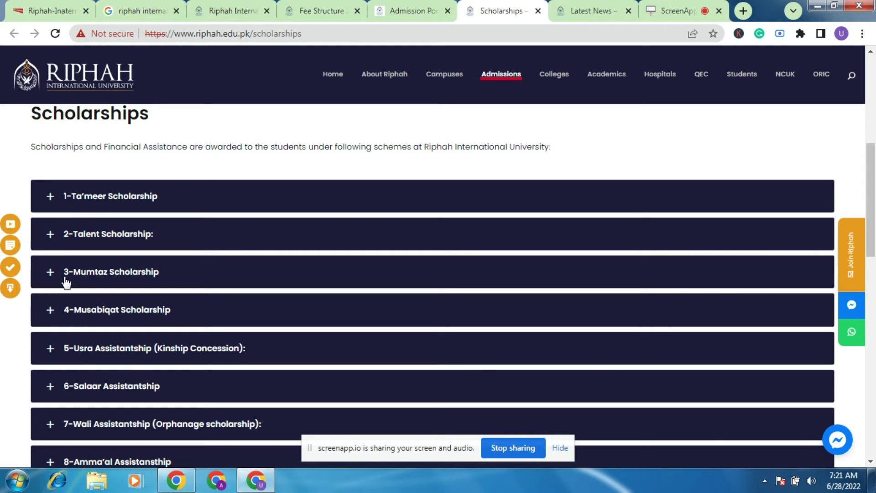
pyautogui.scroll(-3, 66, 281)
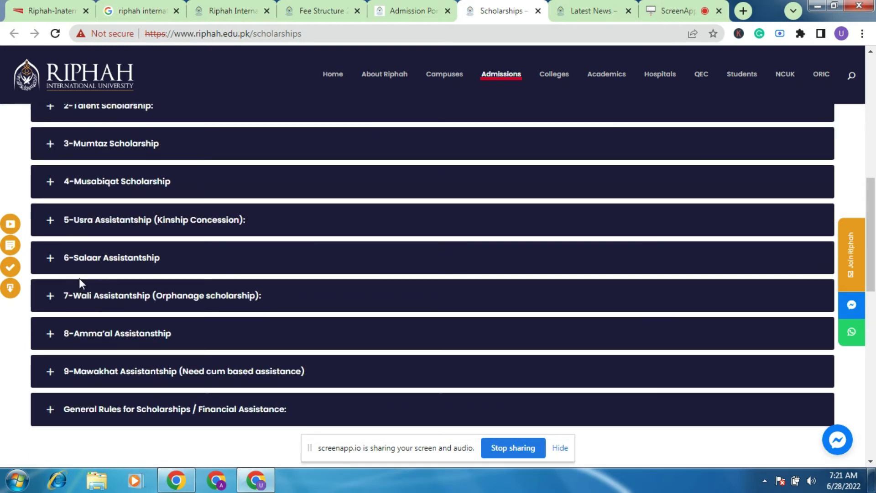
pyautogui.scroll(4, 81, 276)
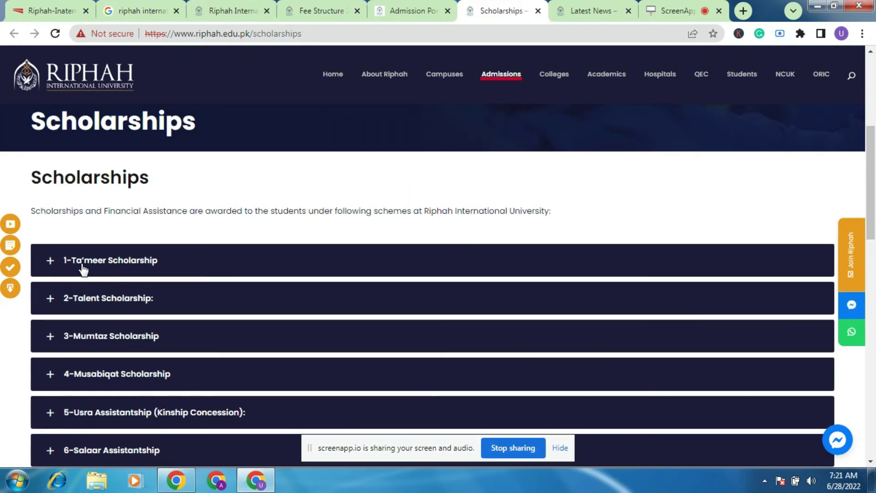
pyautogui.click(83, 269)
# Step: Expand the Talent Scholarship description, then bring up the All Test dates & Venues news page
pyautogui.scroll(-1, 83, 269)
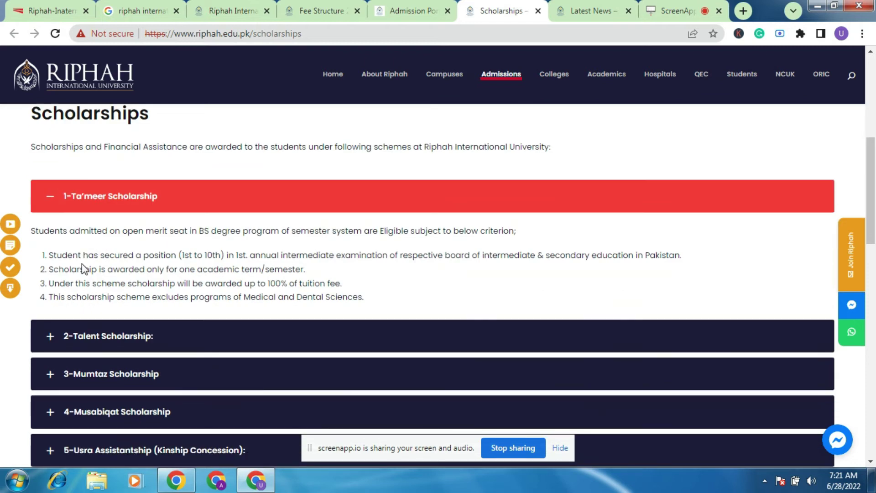
pyautogui.scroll(-1, 82, 264)
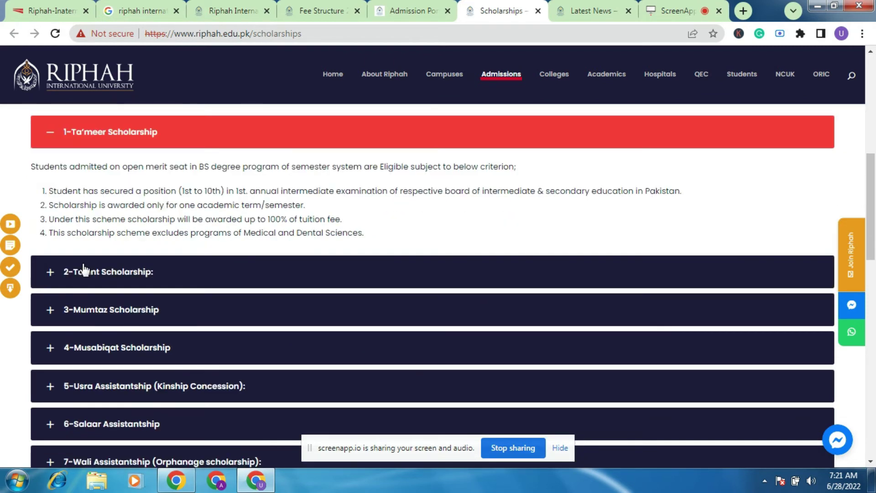
pyautogui.click(90, 273)
pyautogui.scroll(-1, 90, 274)
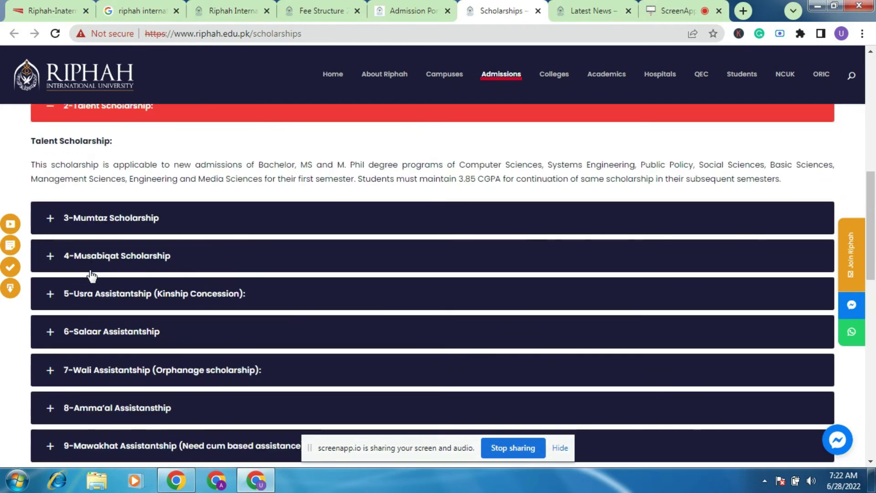
pyautogui.scroll(-6, 91, 276)
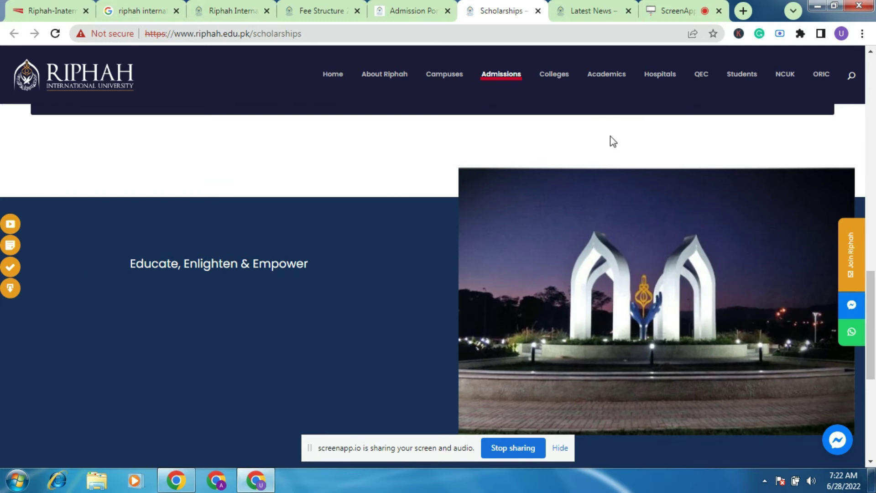
pyautogui.scroll(3, 612, 152)
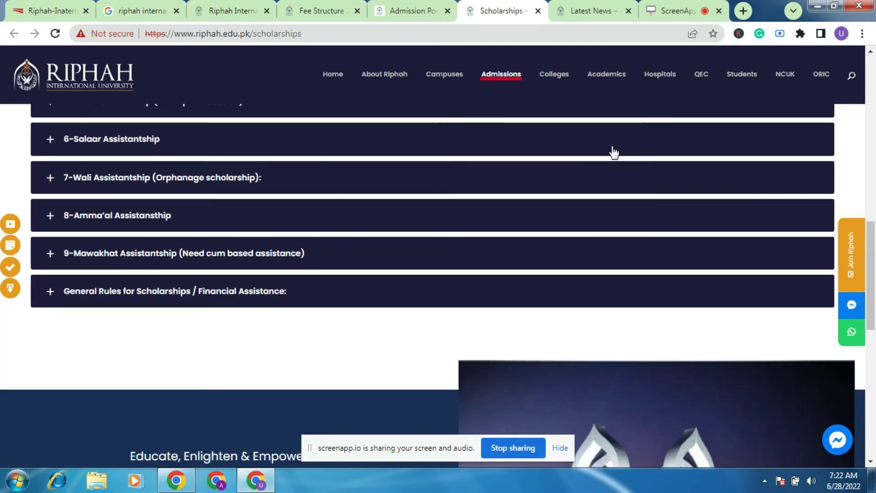
pyautogui.scroll(4, 614, 152)
pyautogui.click(595, 8)
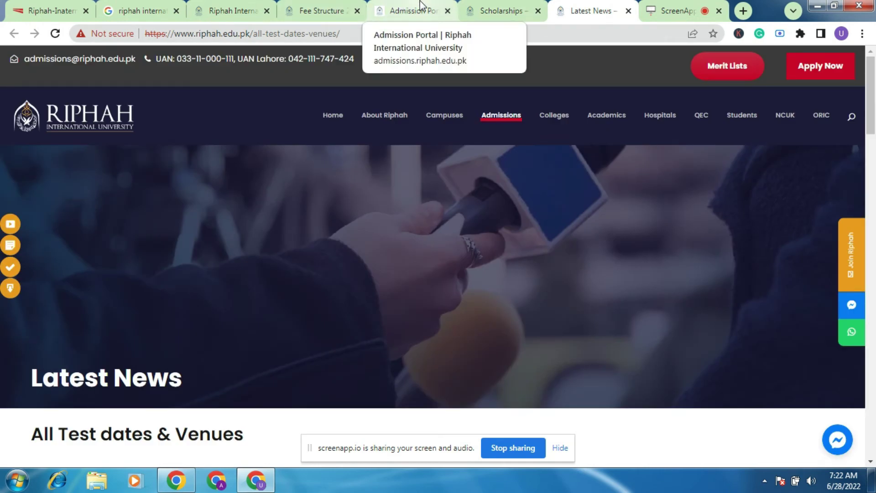
# Step: Look over the Google results and university home page, then return to the portal login
pyautogui.click(419, 4)
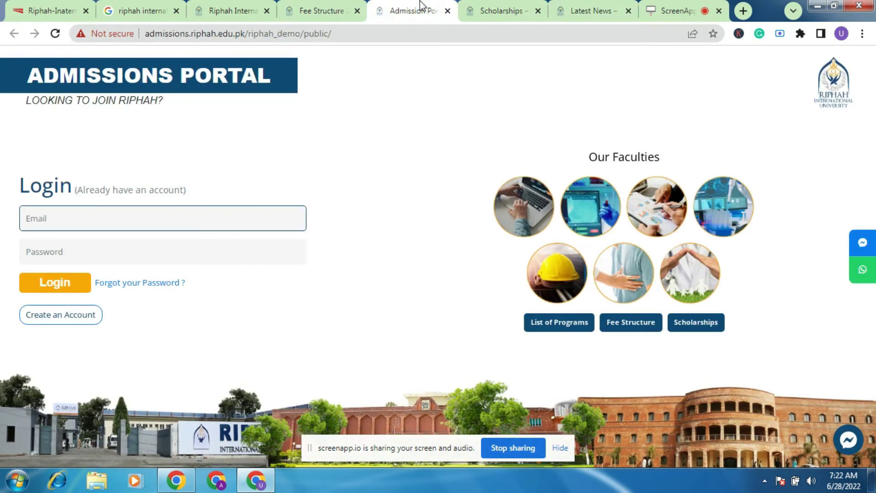
pyautogui.click(143, 6)
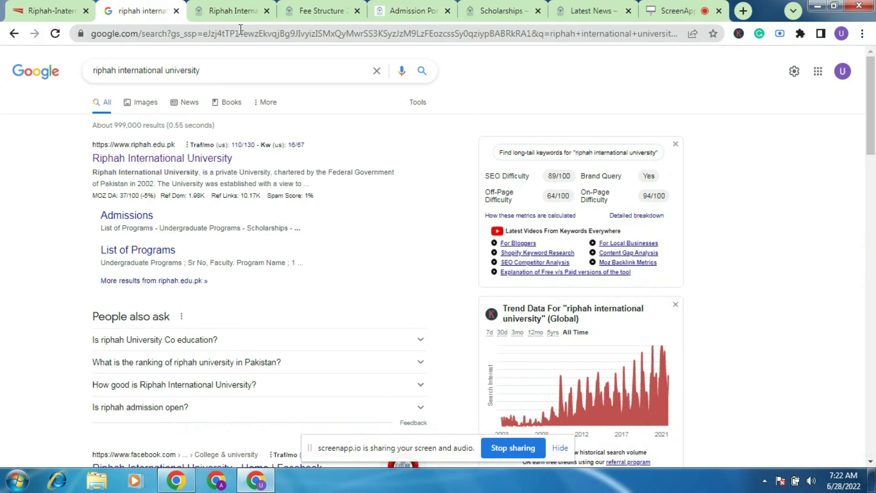
pyautogui.click(218, 8)
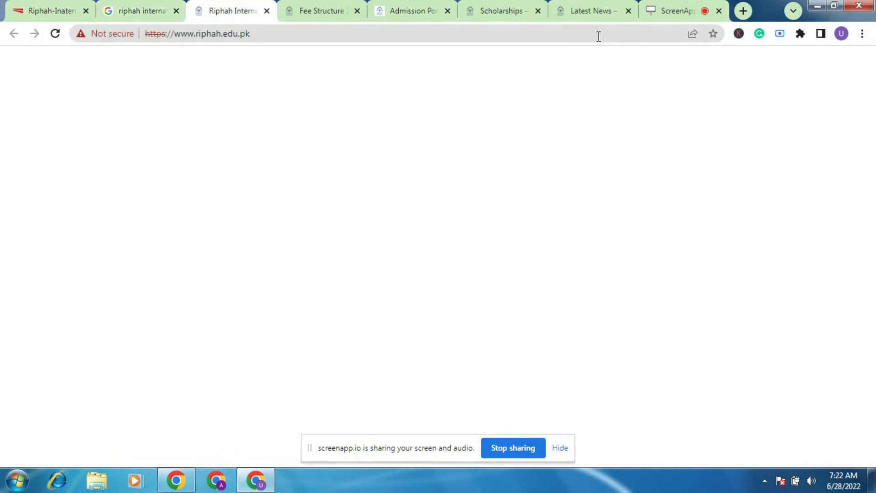
pyautogui.scroll(10, 696, 121)
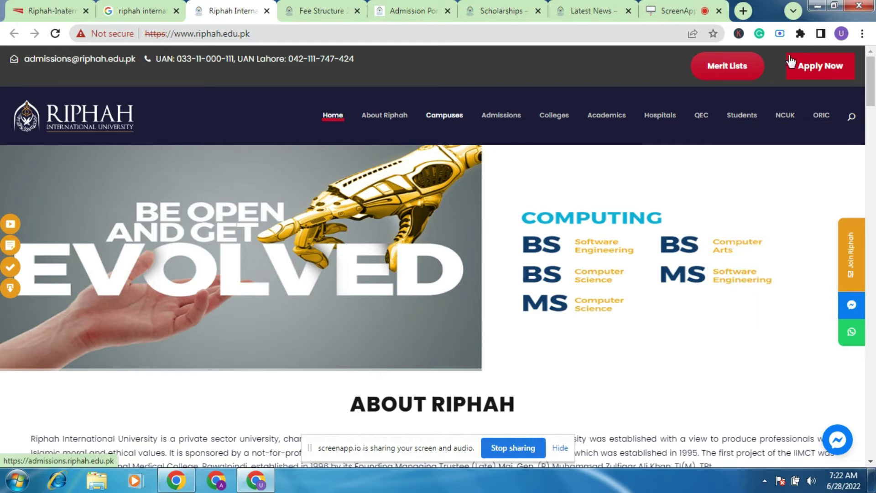
pyautogui.click(401, 8)
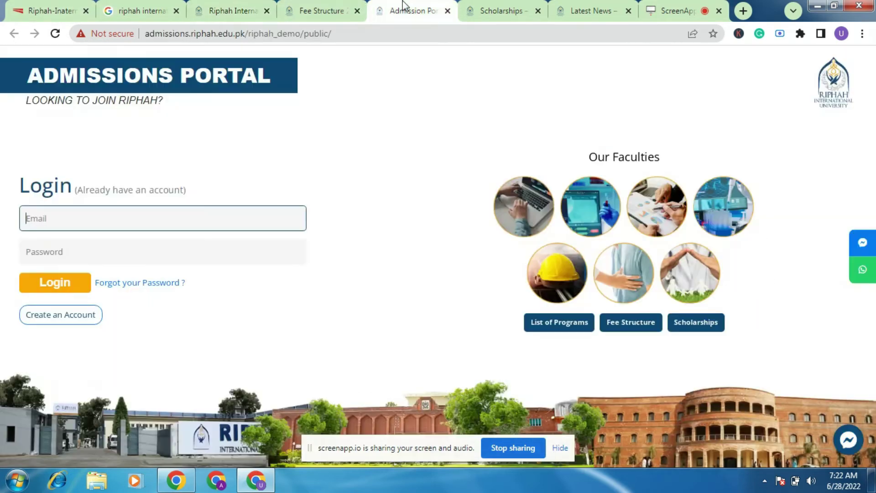
# Step: Fill the login Email field with the applicant's saved e-mail address
pyautogui.click(101, 216)
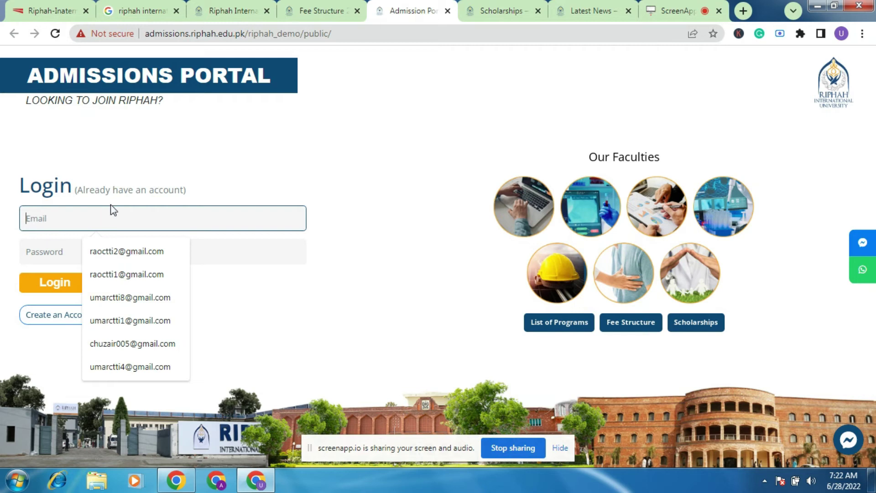
pyautogui.click(425, 178)
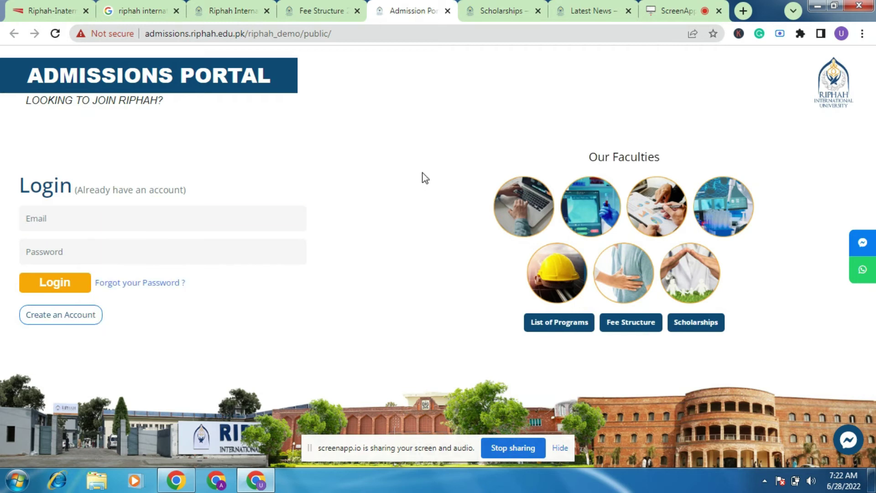
pyautogui.click(88, 219)
pyautogui.click(103, 243)
pyautogui.click(104, 253)
pyautogui.click(169, 214)
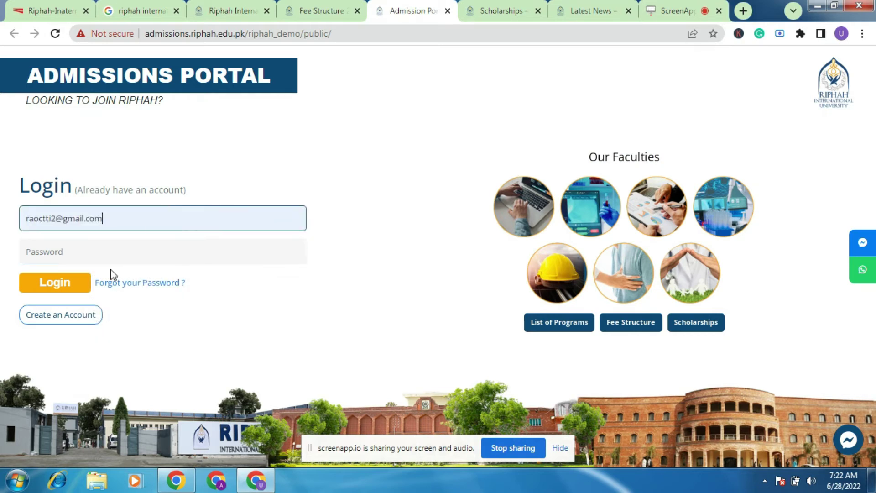
# Step: Go to Create an Account and put focus in the Sign Up form's Name field
pyautogui.click(70, 320)
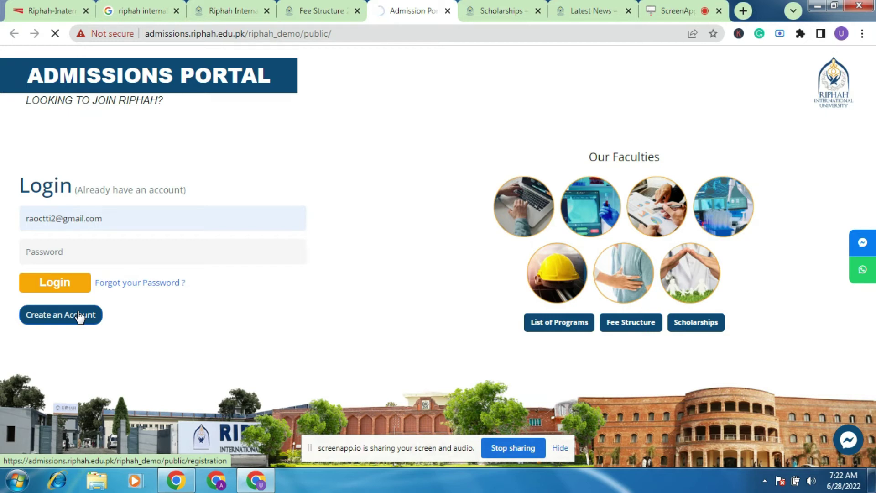
pyautogui.click(79, 315)
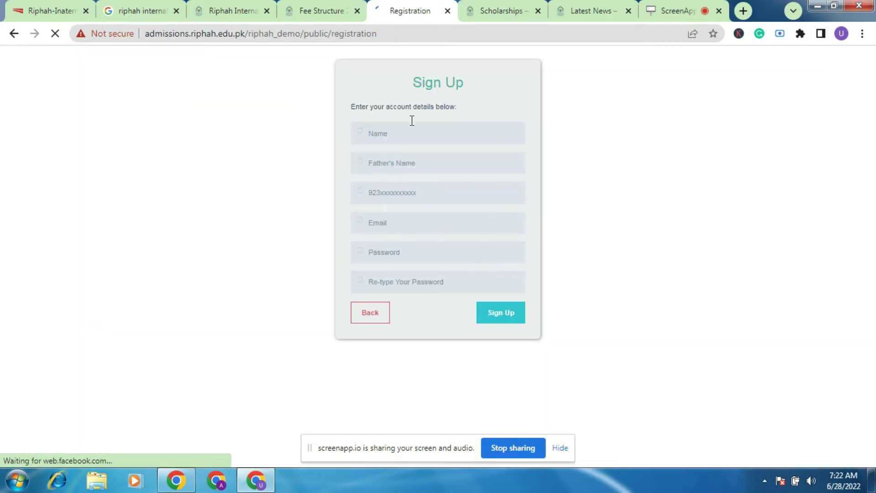
pyautogui.click(429, 133)
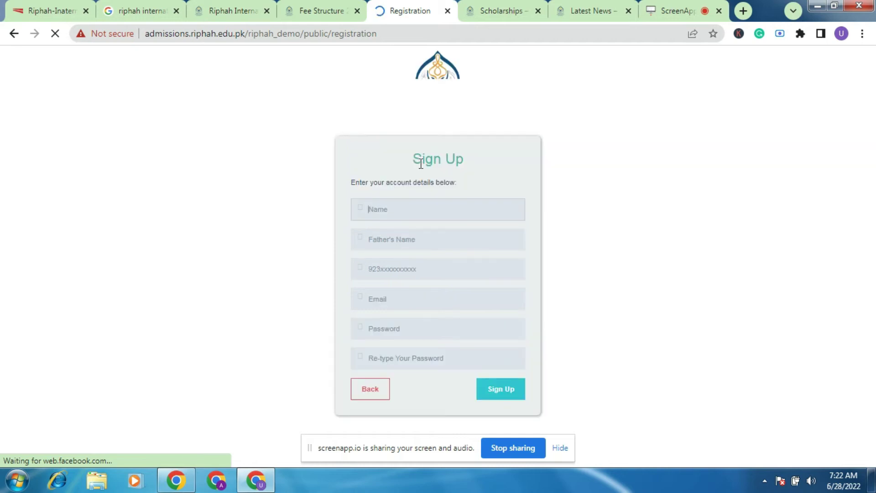
pyautogui.click(395, 304)
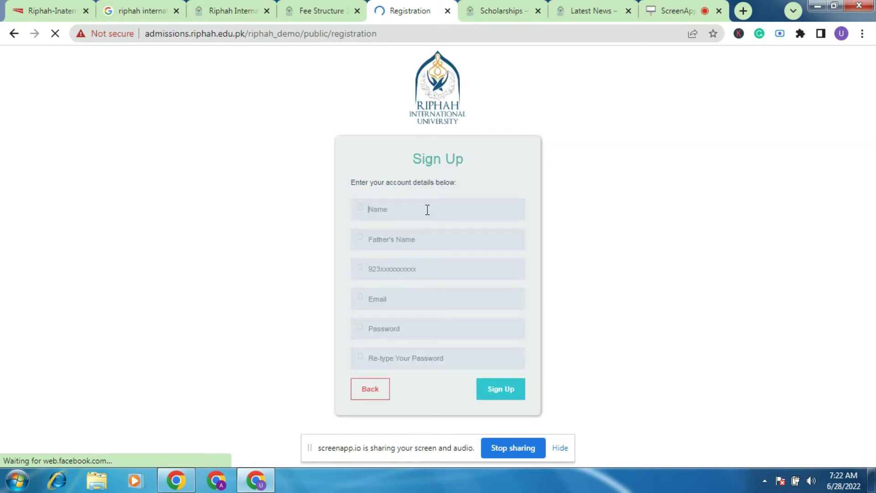
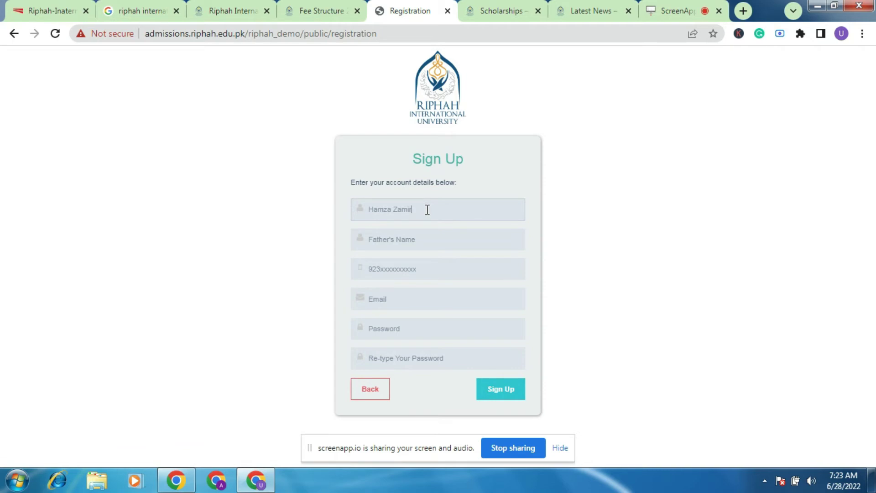
# Step: Enter the applicant's name, father's name and phone number in the sign-up form
pyautogui.click(416, 241)
pyautogui.write('M Zamir')
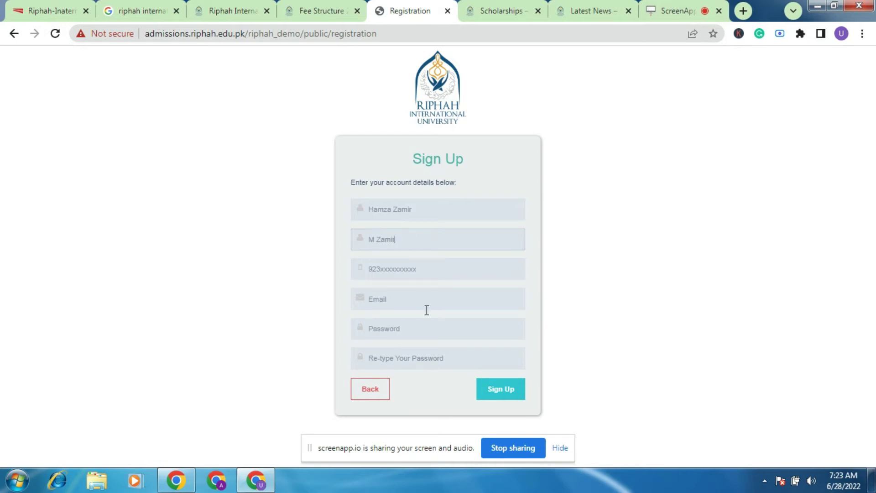
pyautogui.click(452, 272)
# Step: Change the phone number to 92 format by replacing its leading zero
pyautogui.click(422, 299)
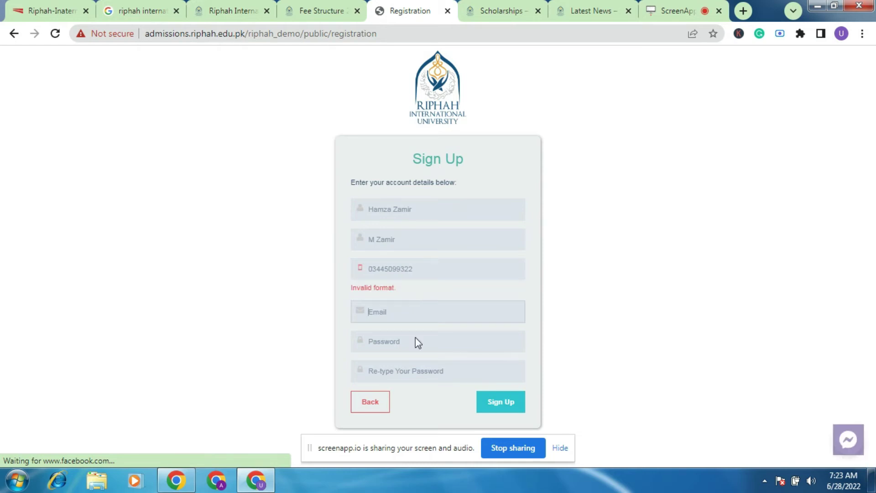
pyautogui.click(399, 267)
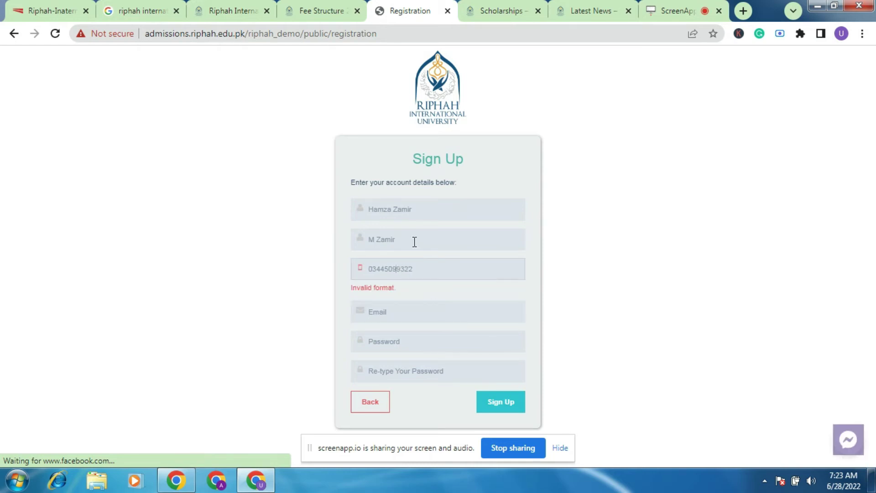
pyautogui.click(415, 235)
pyautogui.click(374, 269)
pyautogui.press('BackSpace')
pyautogui.write('92')
# Step: Enter the applicant's e-mail address in the Email field
pyautogui.click(405, 301)
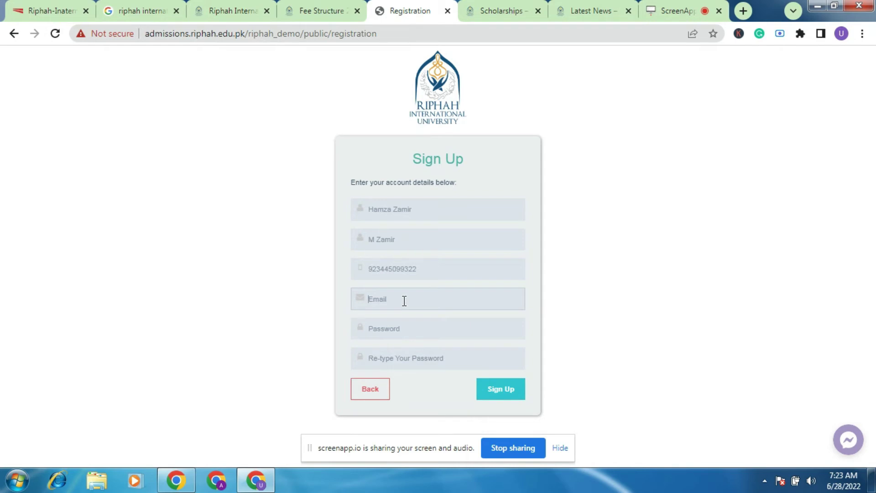
pyautogui.write('i')
pyautogui.click(293, 34)
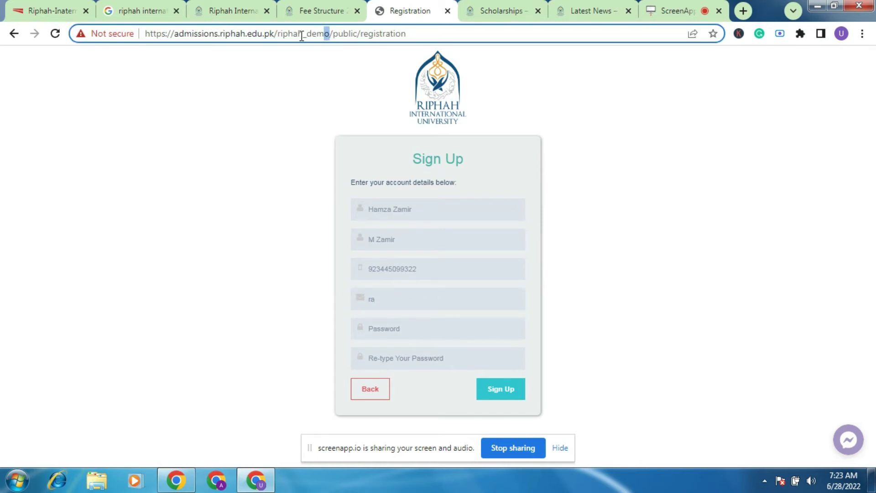
pyautogui.click(381, 304)
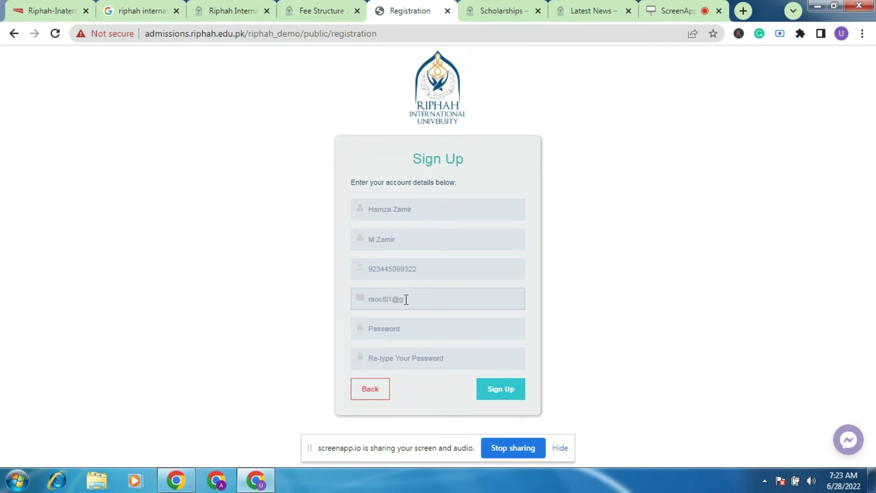
pyautogui.write('i')
pyautogui.click(323, 36)
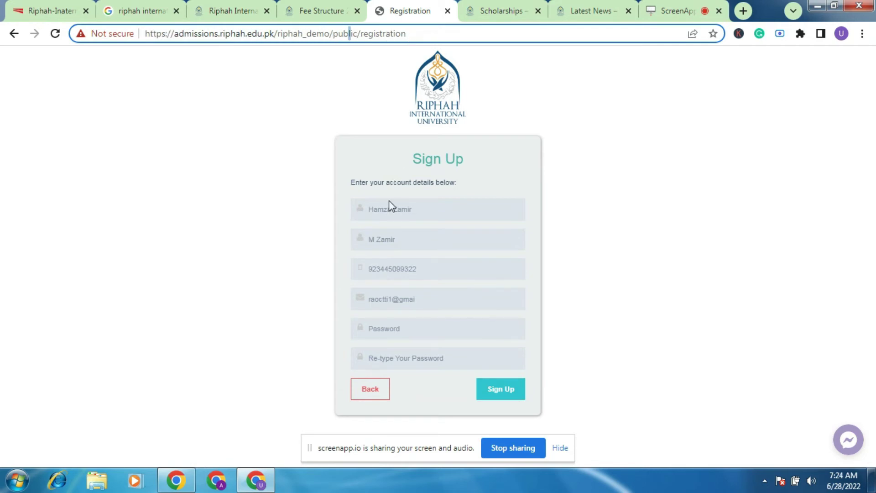
pyautogui.click(427, 300)
pyautogui.write('l')
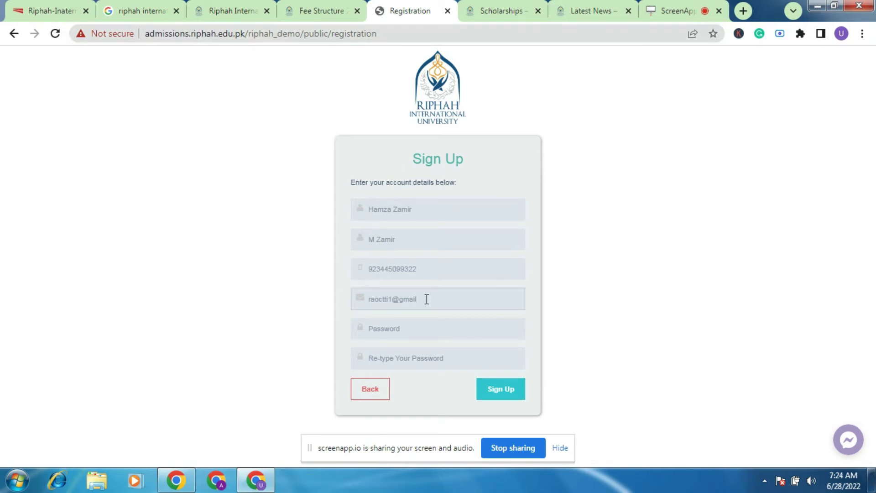
pyautogui.write('.c')
pyautogui.moveTo(380, 303); pyautogui.dragTo(378, 305)
pyautogui.click(433, 299)
pyautogui.write('om')
# Step: Enter and confirm the account password, then submit the sign-up form
pyautogui.click(417, 323)
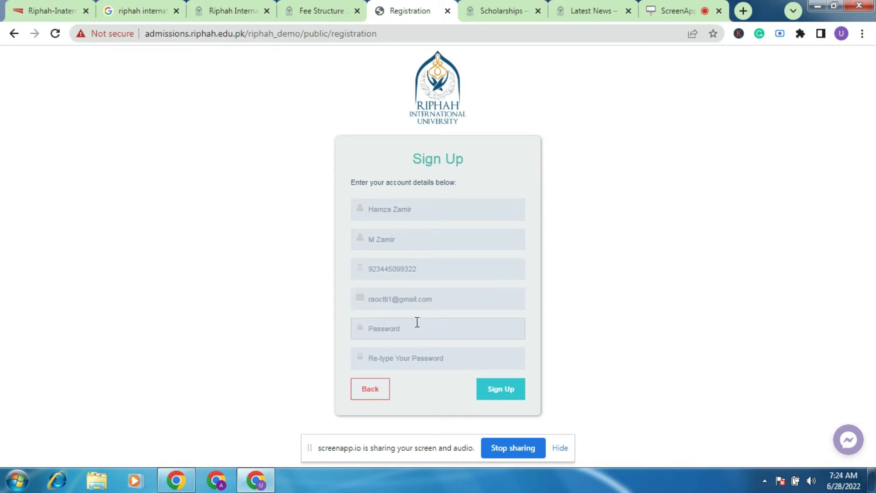
pyautogui.write('h')
pyautogui.press('BackSpace')
pyautogui.press('BackSpace')
pyautogui.press('BackSpace')
pyautogui.press('BackSpace')
pyautogui.press('BackSpace')
pyautogui.press('BackSpace')
pyautogui.write('h')
pyautogui.click(392, 365)
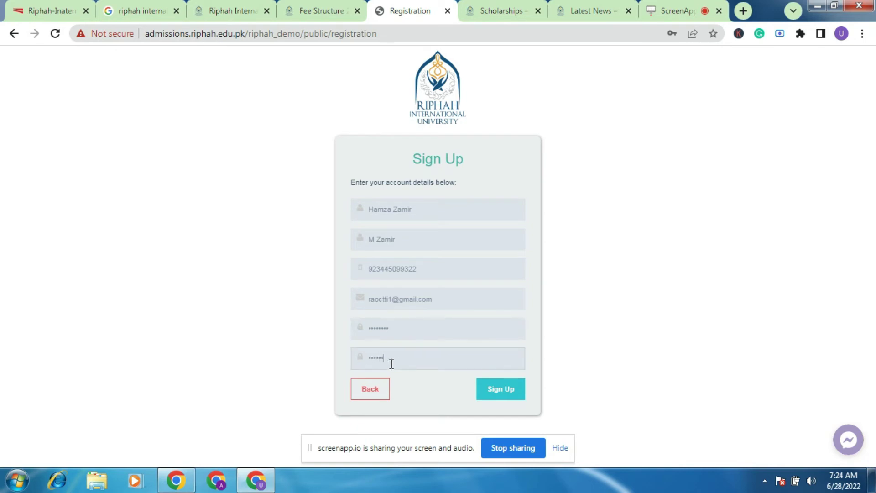
pyautogui.click(491, 395)
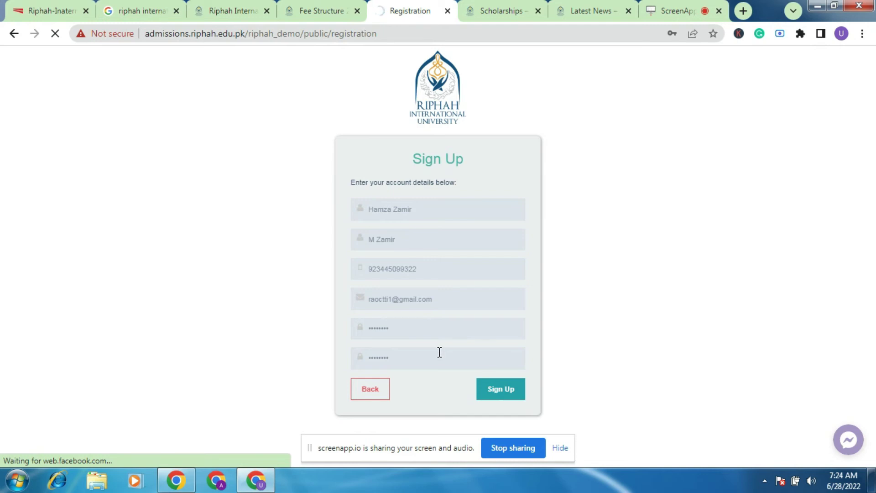
pyautogui.click(502, 385)
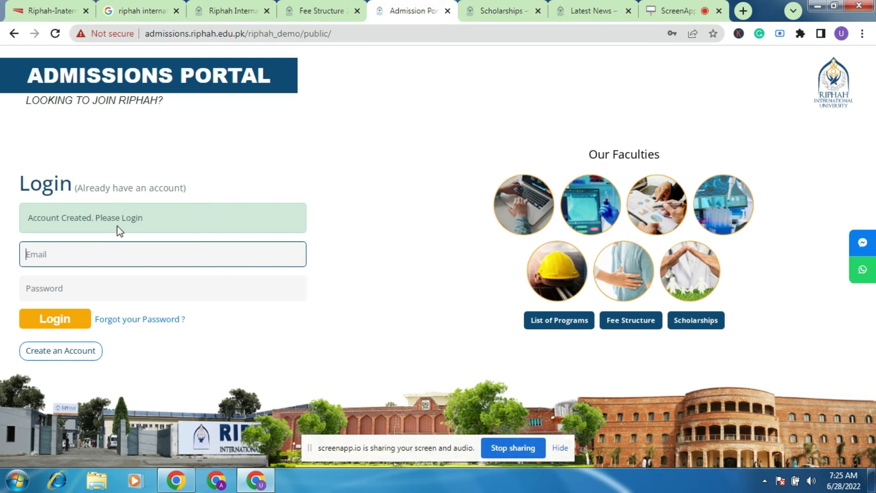
# Step: Log in with the saved account e-mail and the account password
pyautogui.click(82, 256)
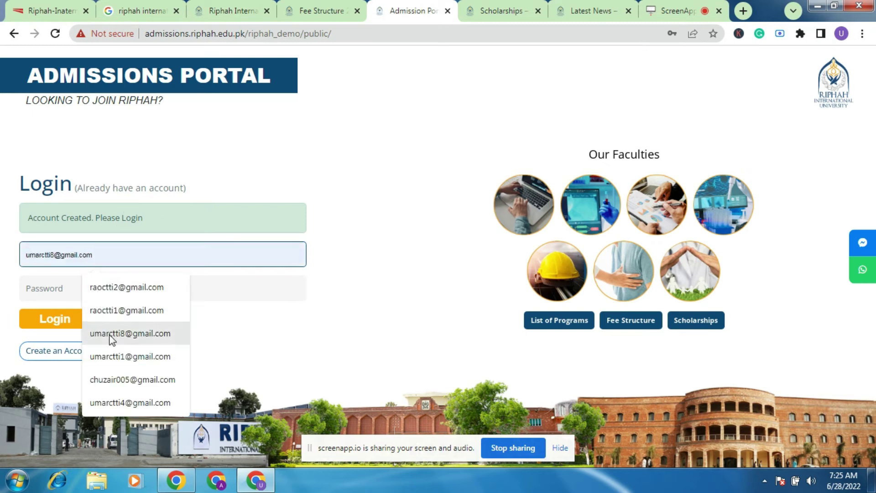
pyautogui.click(145, 291)
pyautogui.click(126, 285)
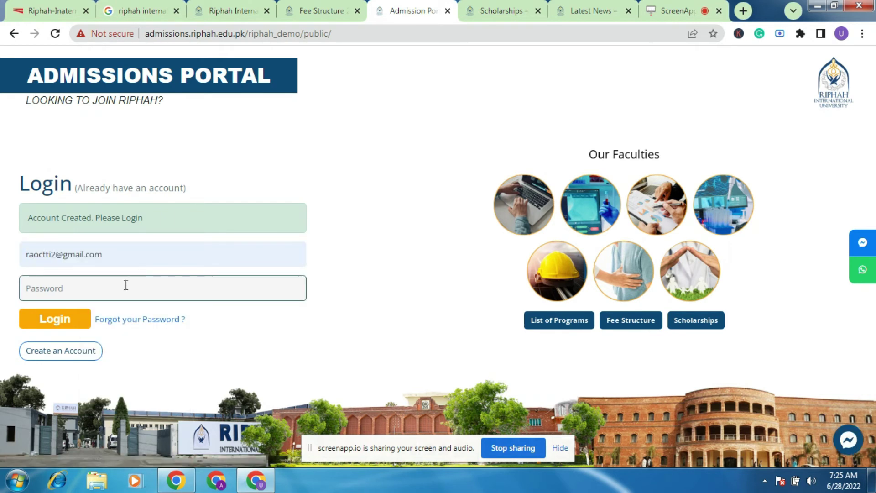
pyautogui.click(83, 328)
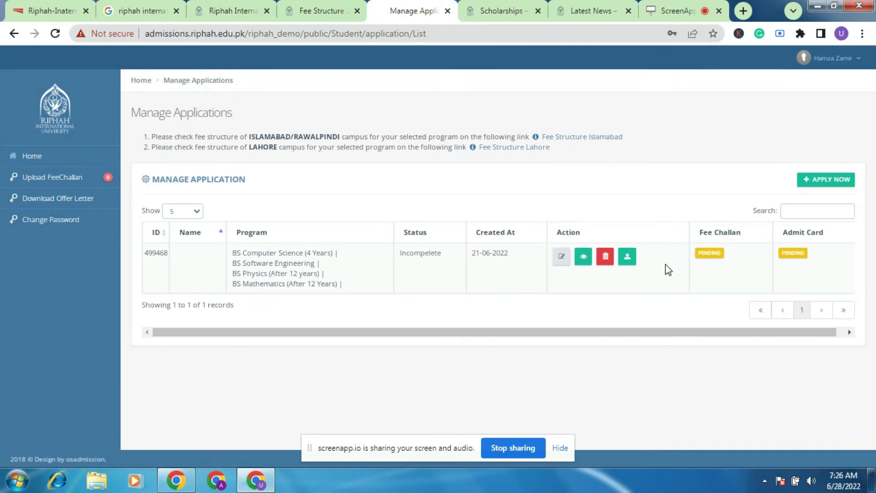
# Step: Delete the incomplete application, go back from the error page, and choose APPLY NOW
pyautogui.click(611, 262)
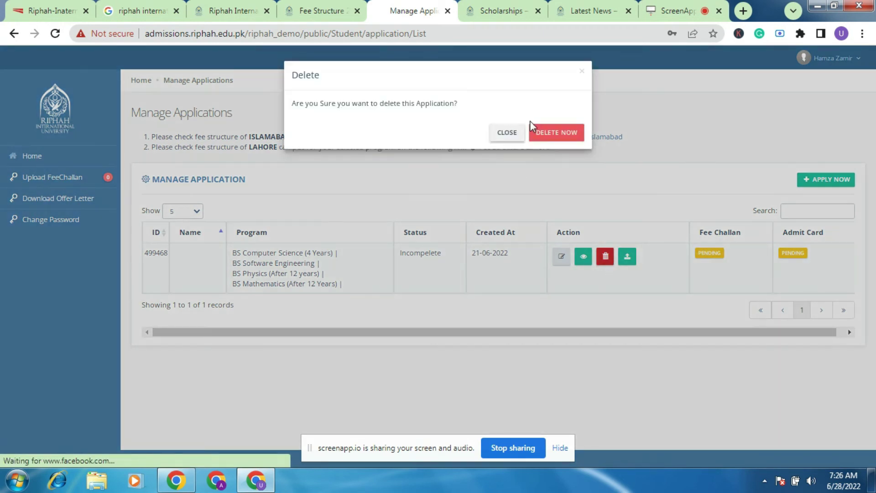
pyautogui.click(556, 135)
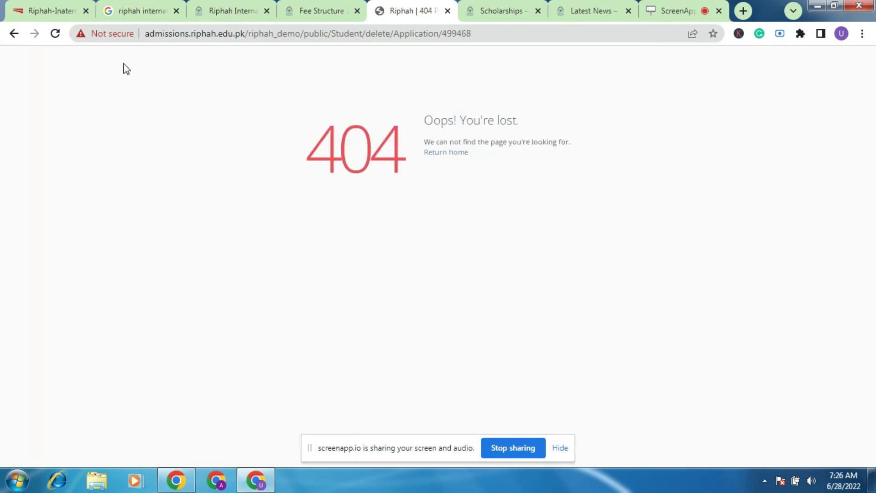
pyautogui.click(55, 34)
pyautogui.click(11, 38)
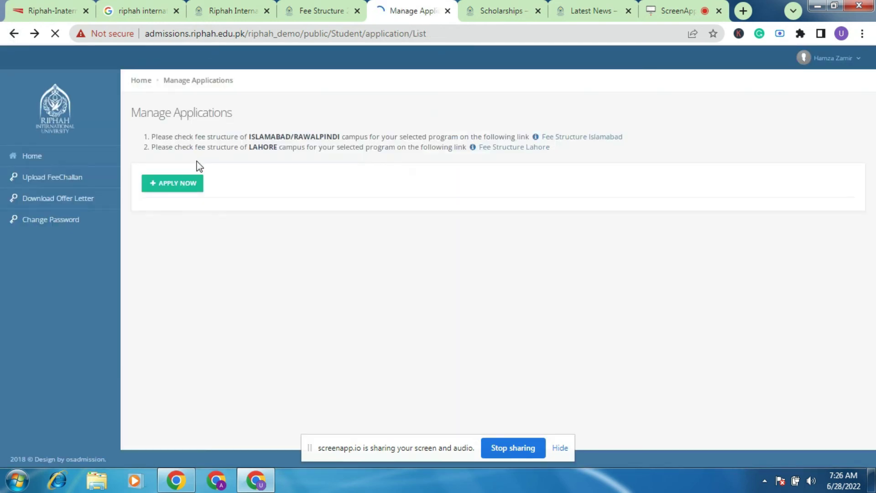
pyautogui.click(168, 184)
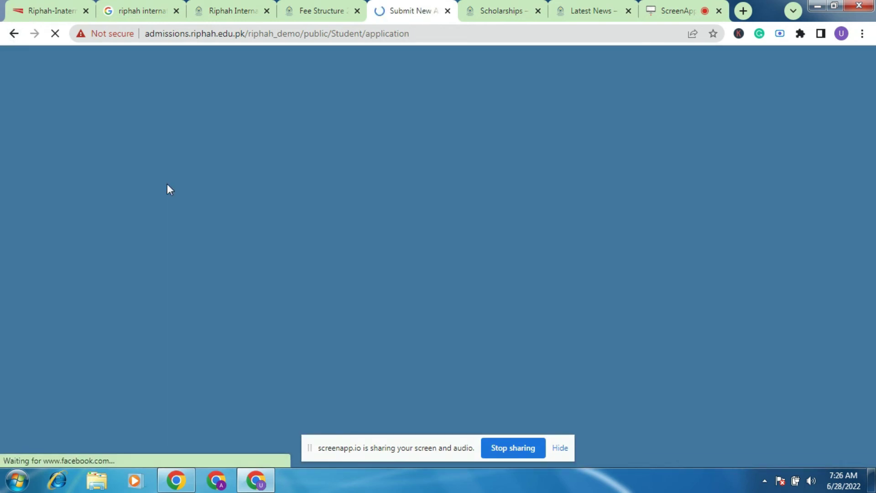
# Step: Choose Islamabad/Rawalpindi campus, Undergraduate level and BS Software Engineering (Male) as first preference
pyautogui.click(424, 184)
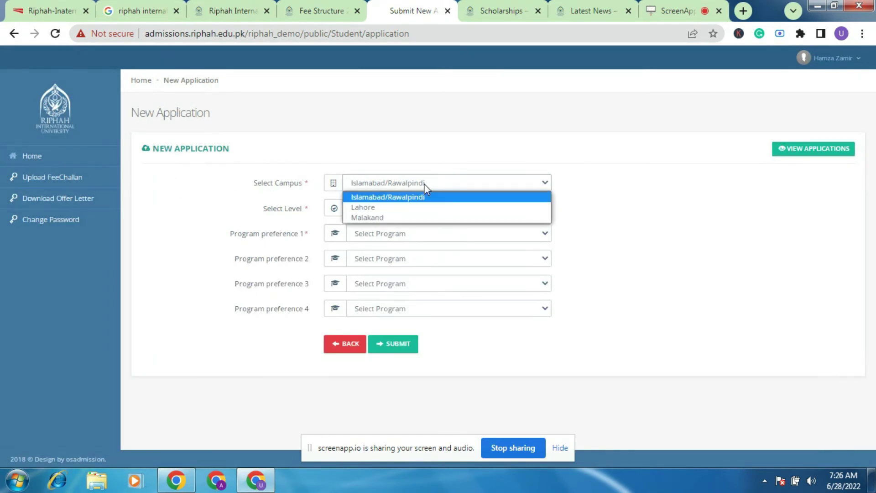
pyautogui.click(425, 197)
pyautogui.click(424, 208)
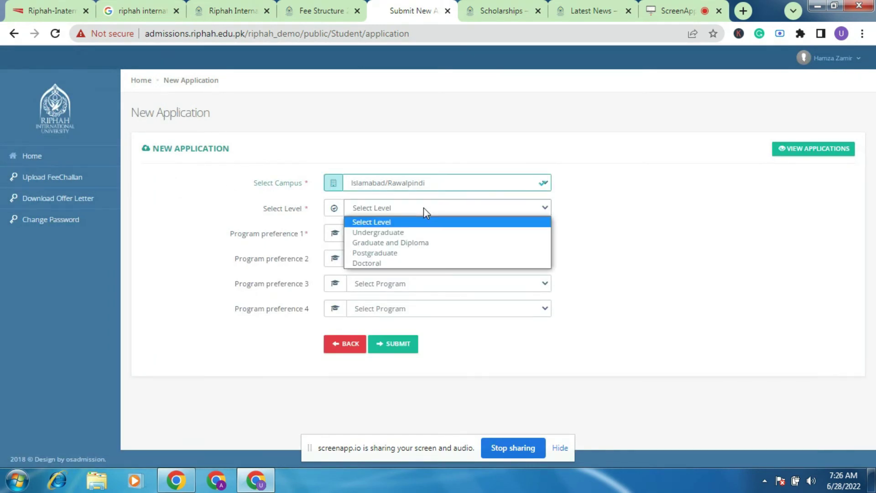
pyautogui.click(414, 233)
pyautogui.click(413, 234)
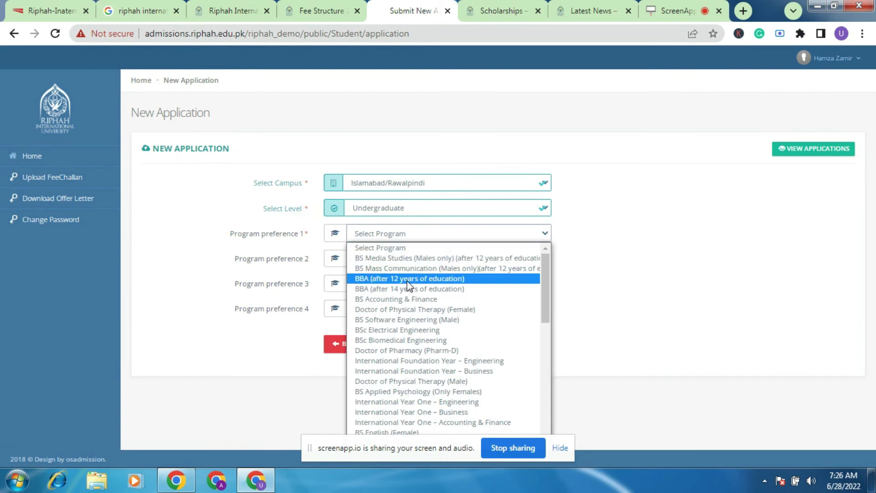
pyautogui.click(415, 320)
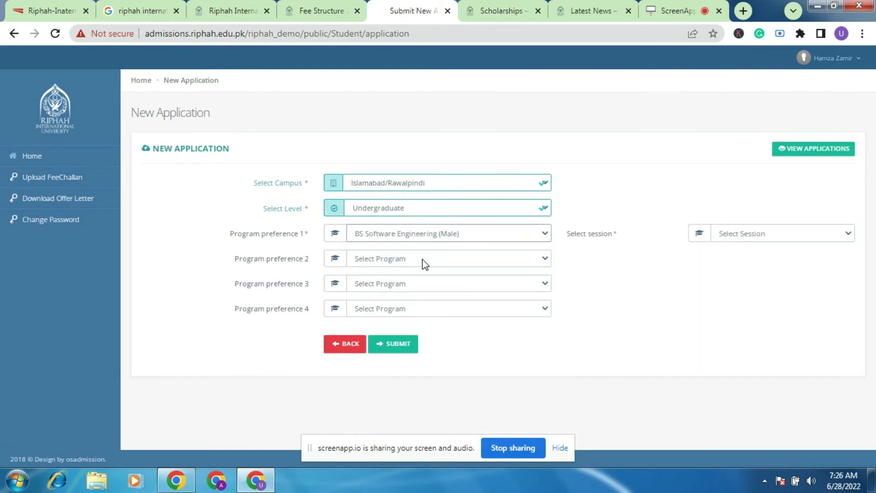
# Step: Set preference 2 to BS Accounting & Finance and preference 4 to BSc Biomedical Engineering
pyautogui.click(423, 260)
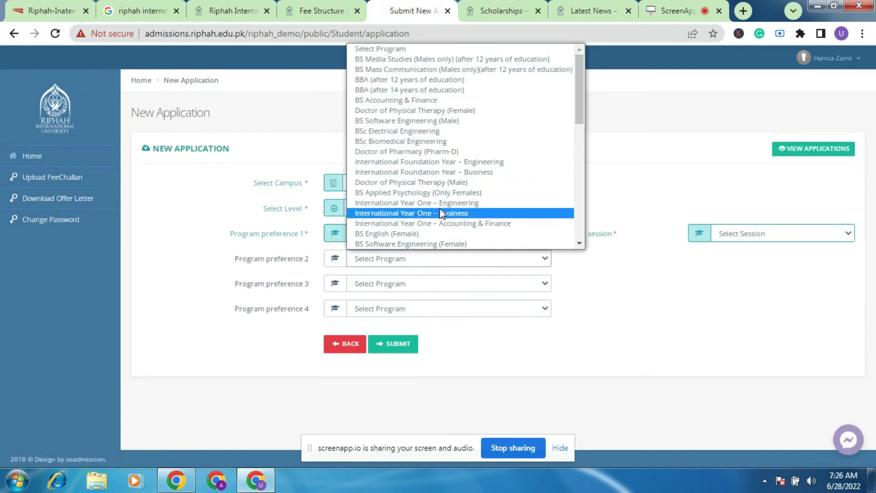
pyautogui.click(431, 234)
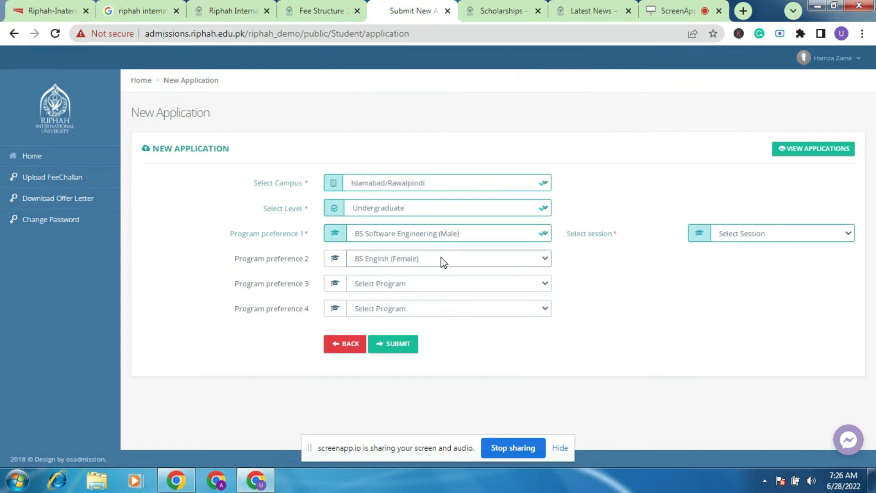
pyautogui.click(441, 257)
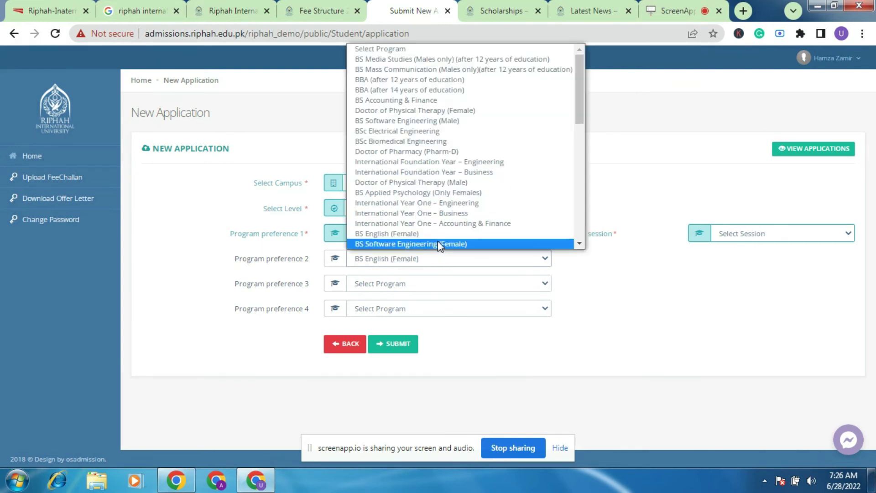
pyautogui.click(451, 104)
pyautogui.click(430, 312)
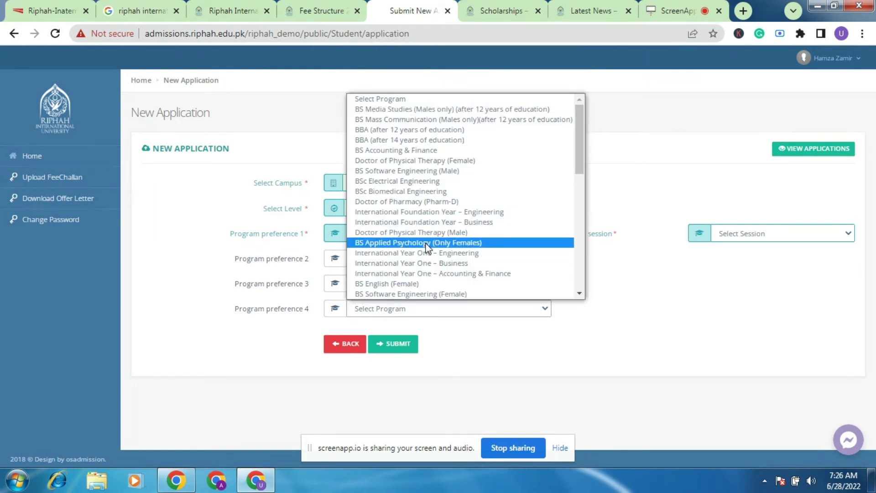
pyautogui.click(427, 243)
pyautogui.click(428, 310)
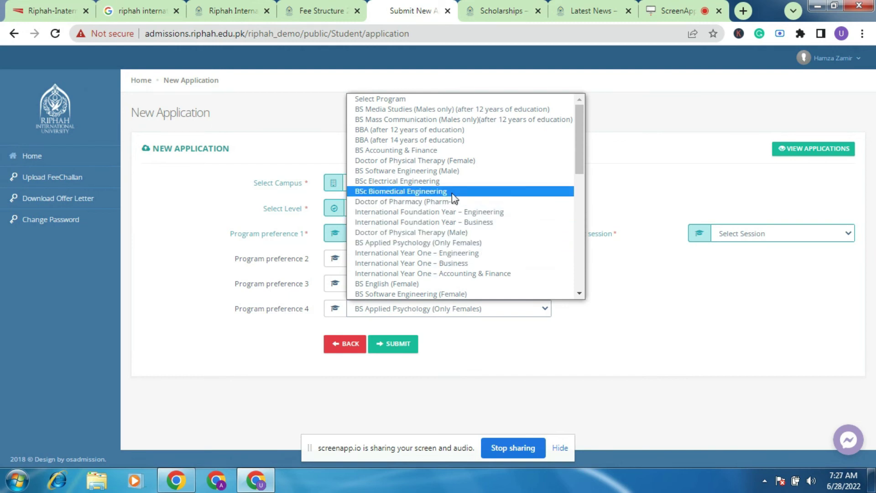
pyautogui.click(454, 197)
# Step: Set preference 3 to BS Media Studies (Males only), choose Fall 2022, submit, and view applications
pyautogui.click(420, 283)
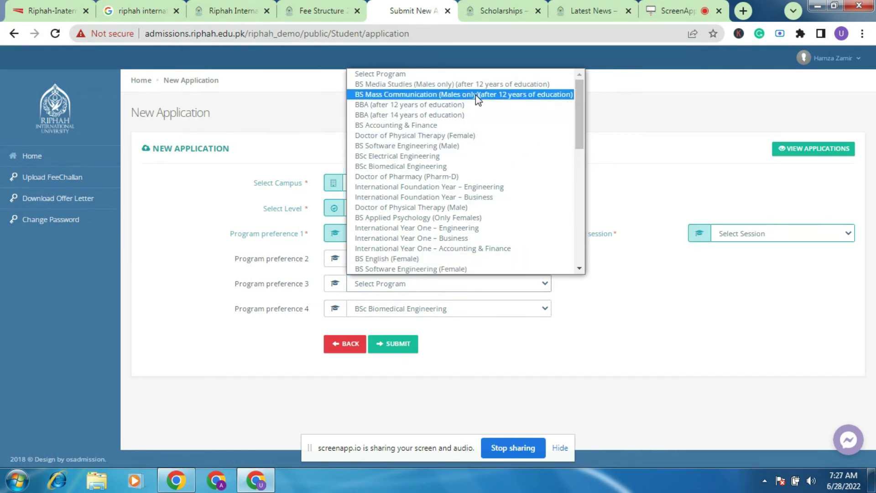
pyautogui.click(502, 78)
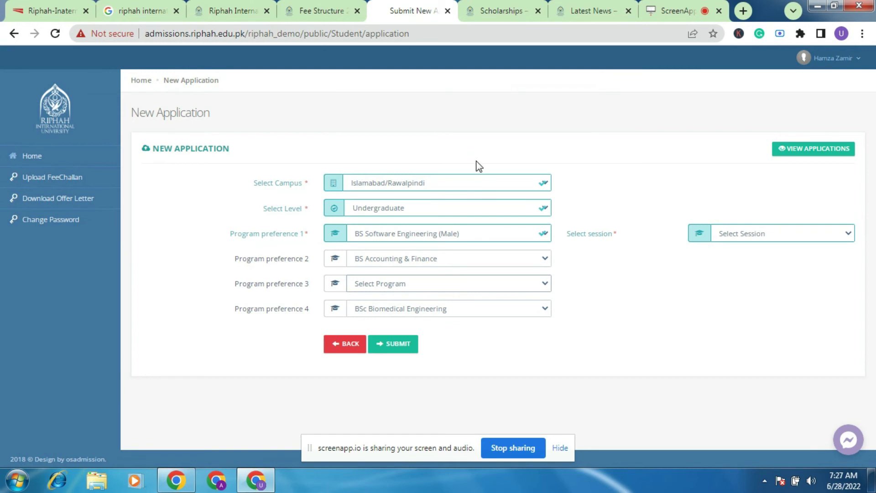
pyautogui.click(428, 291)
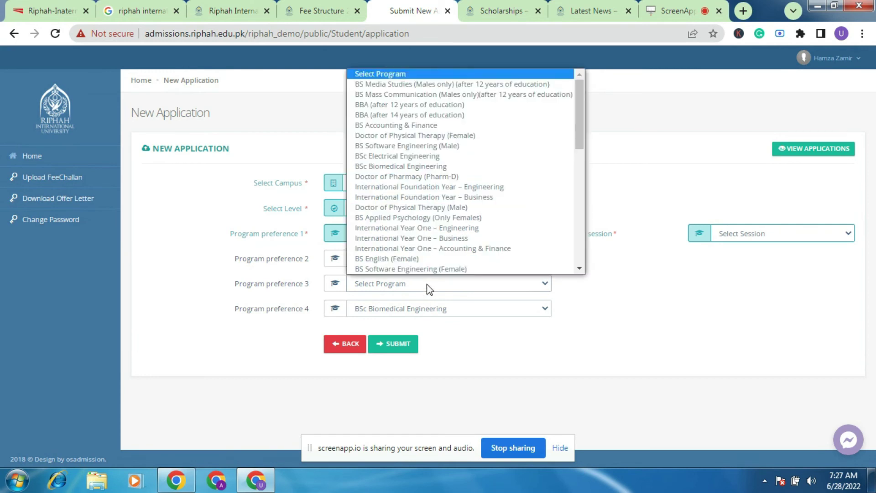
pyautogui.click(459, 85)
pyautogui.click(785, 231)
pyautogui.click(771, 258)
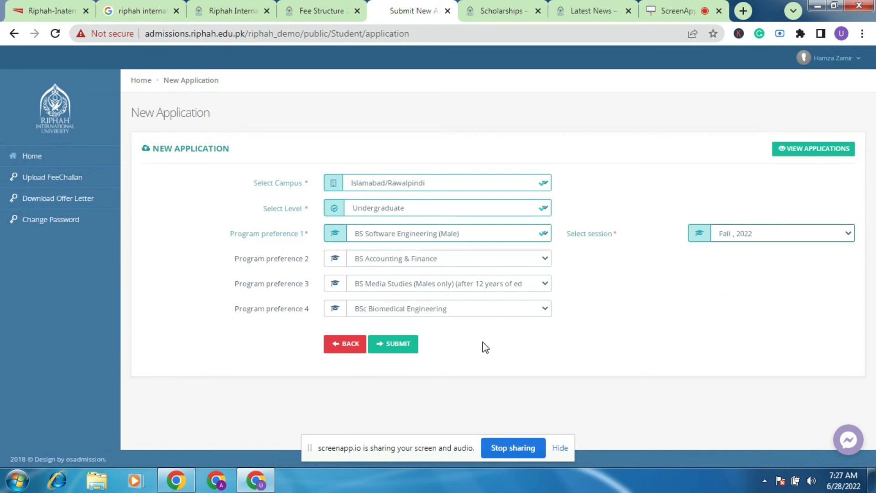
pyautogui.click(397, 345)
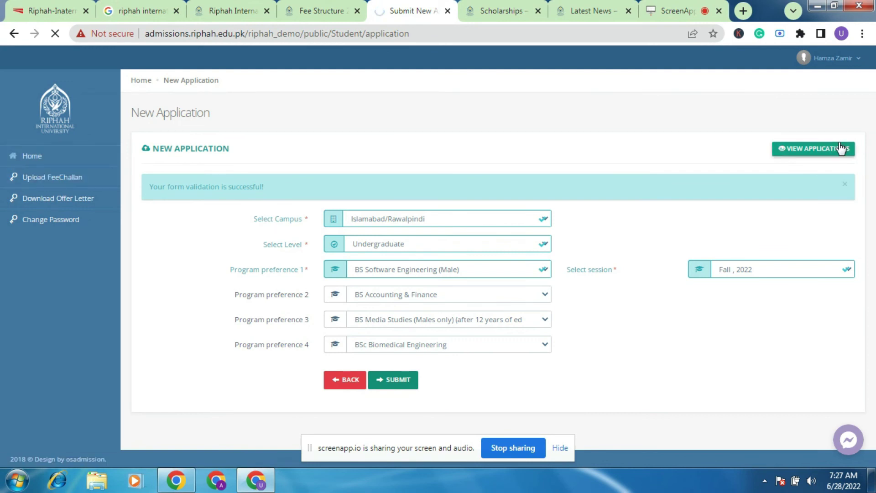
pyautogui.click(785, 188)
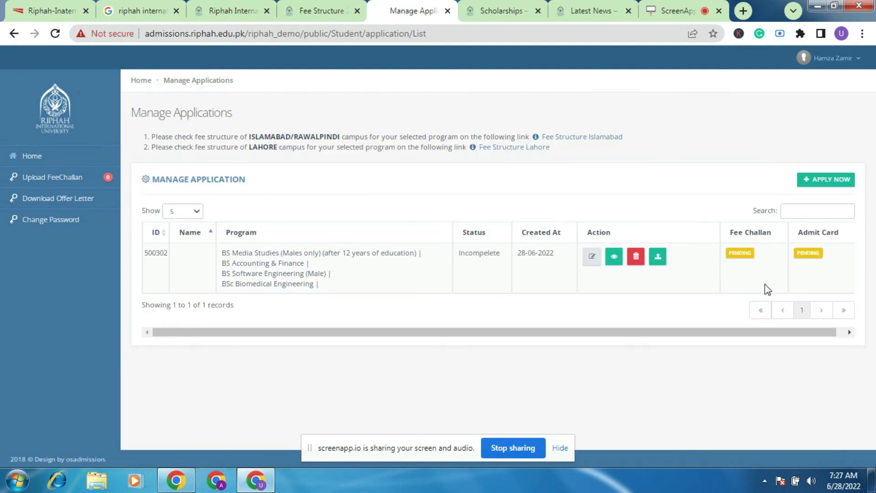
# Step: Edit the new application and save and close its Personal Information section
pyautogui.click(849, 332)
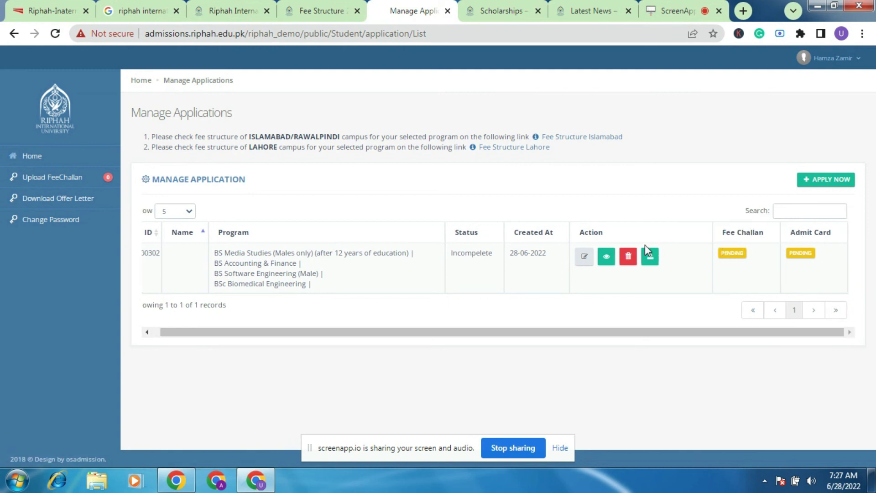
pyautogui.click(585, 258)
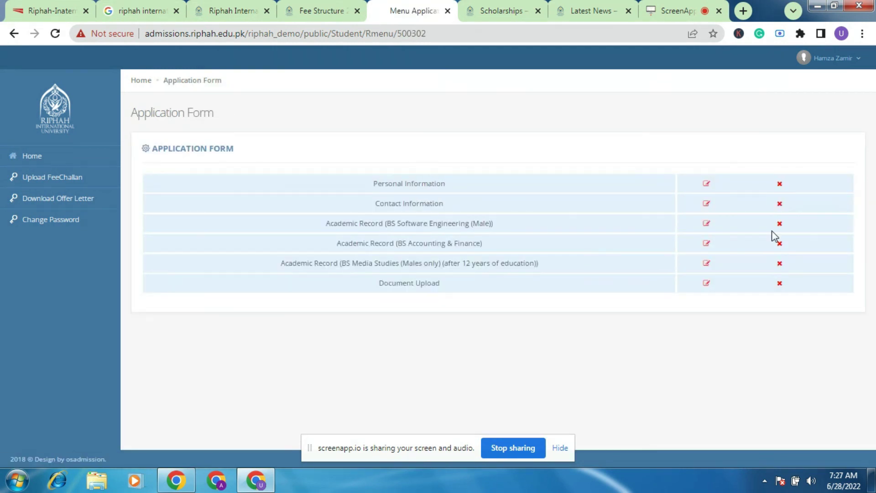
pyautogui.click(707, 185)
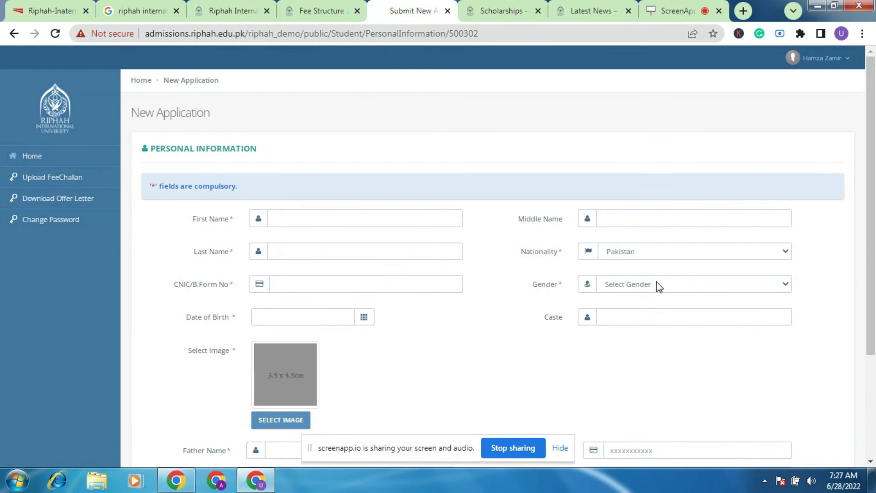
pyautogui.scroll(-3, 350, 292)
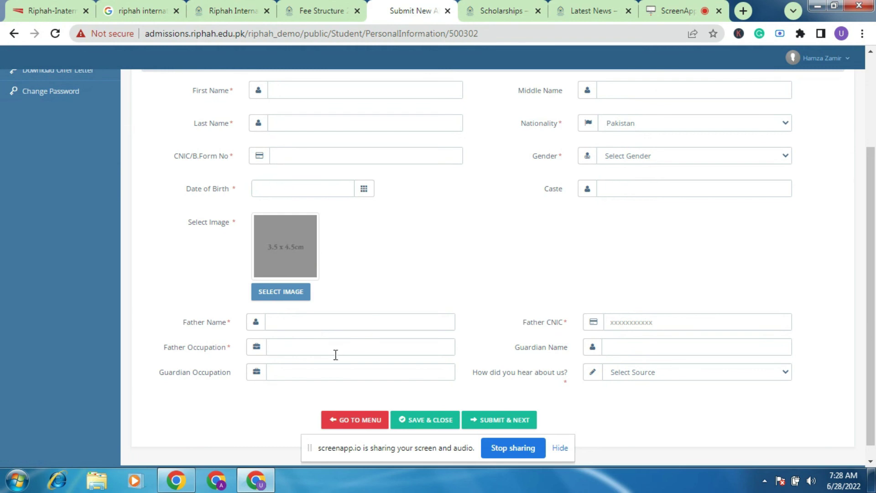
pyautogui.scroll(-1, 624, 372)
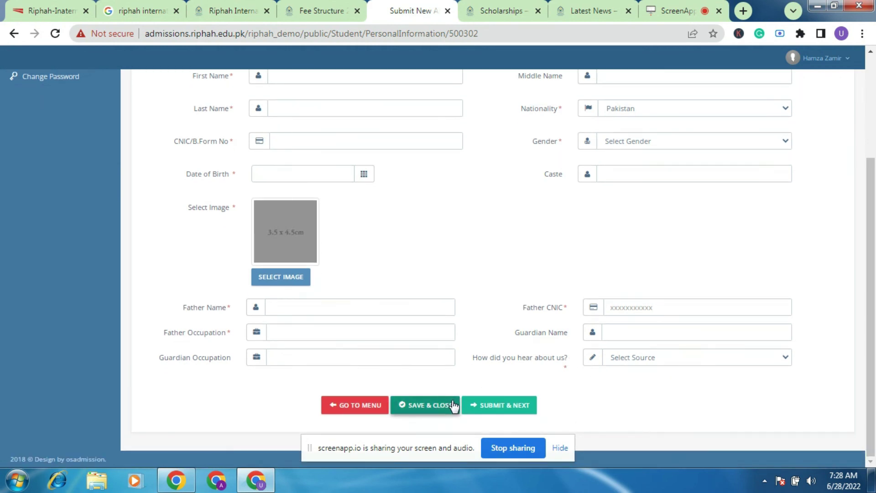
pyautogui.click(417, 406)
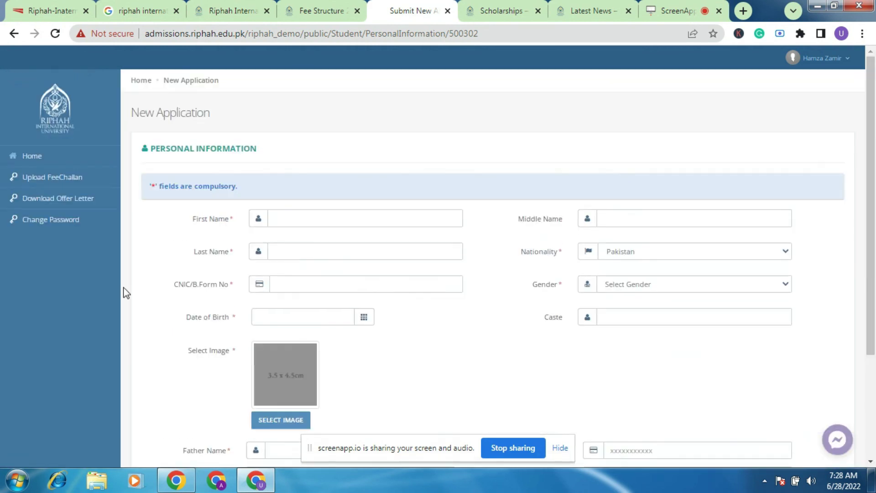
pyautogui.click(14, 33)
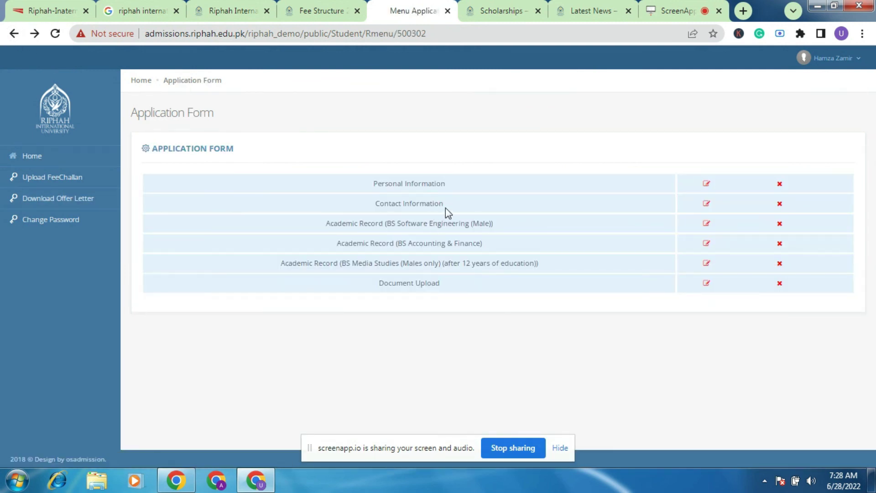
# Step: Review the Contact Information section and return to the section list
pyautogui.click(707, 205)
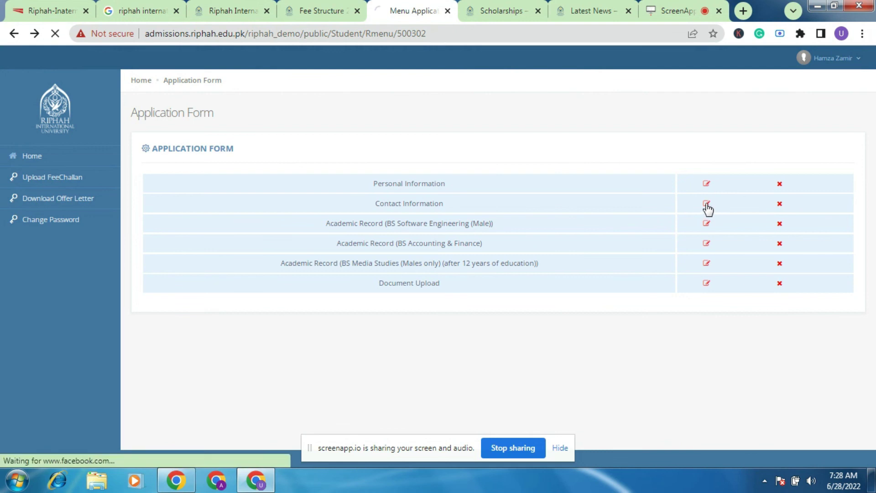
pyautogui.scroll(-2, 311, 237)
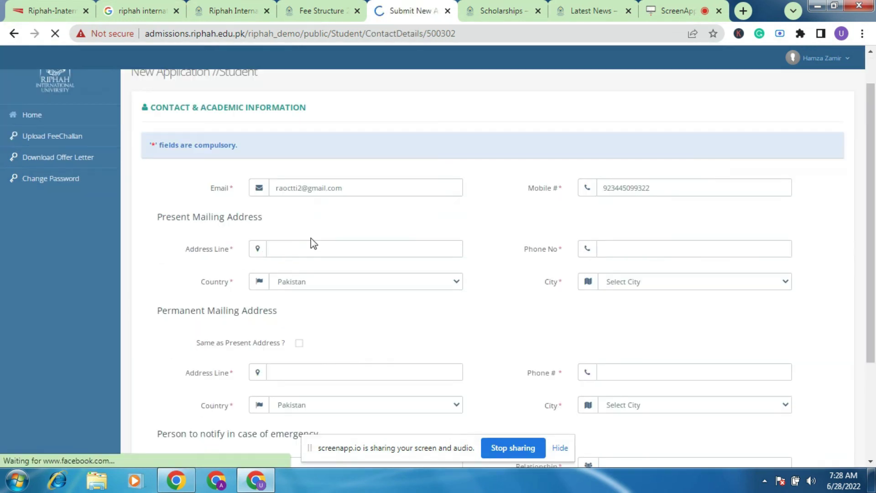
pyautogui.scroll(-3, 311, 237)
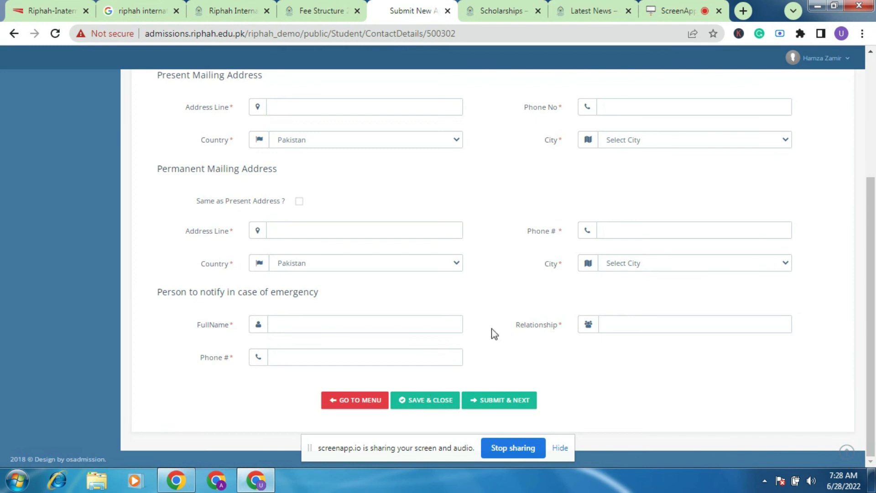
pyautogui.click(20, 34)
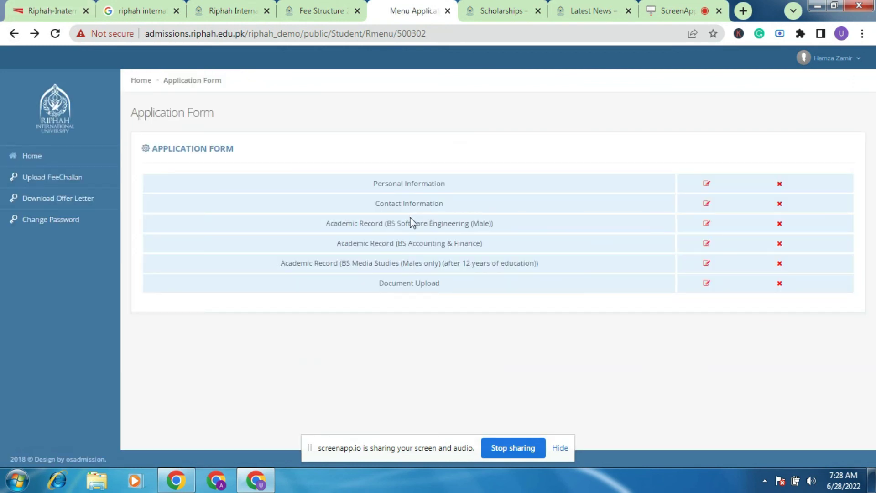
# Step: Review the BS Software Engineering academic record fields: marks, passing year, college and board
pyautogui.click(707, 225)
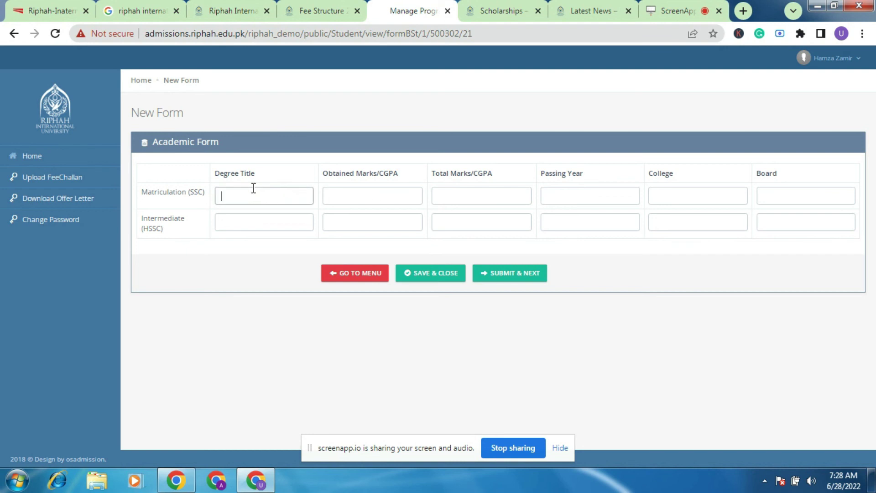
pyautogui.click(368, 196)
pyautogui.click(448, 198)
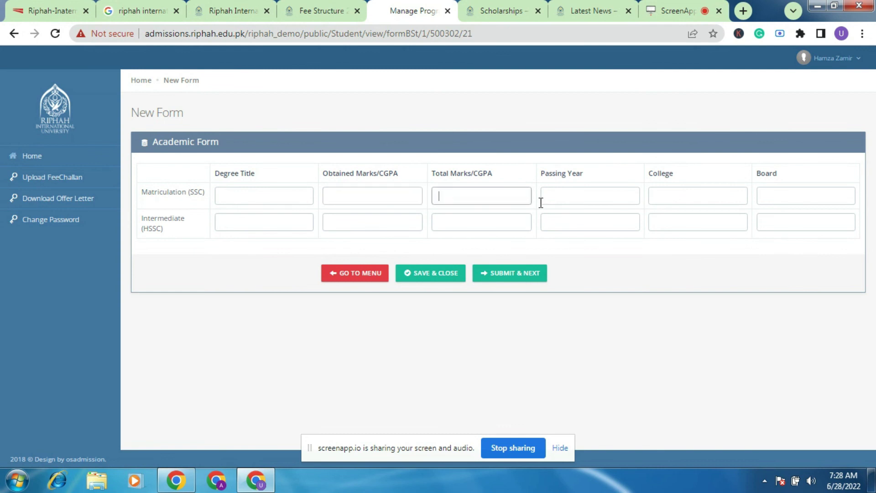
pyautogui.click(588, 198)
pyautogui.click(676, 196)
pyautogui.click(853, 190)
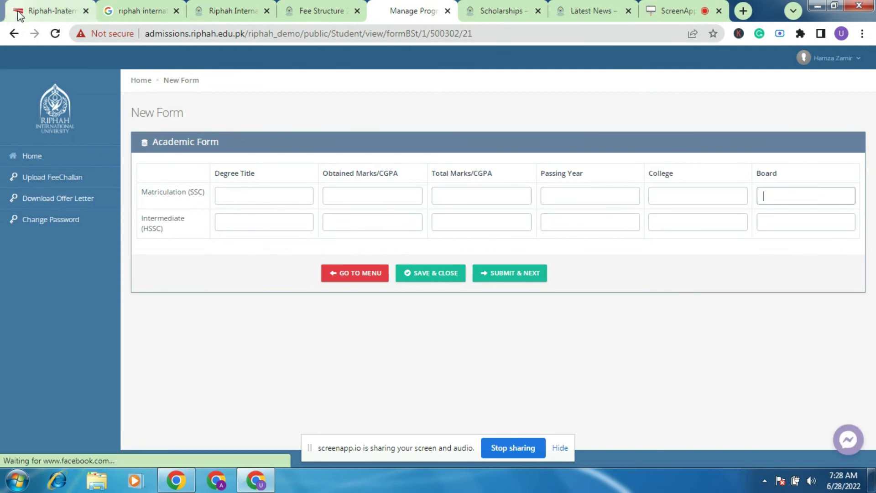
pyautogui.click(14, 34)
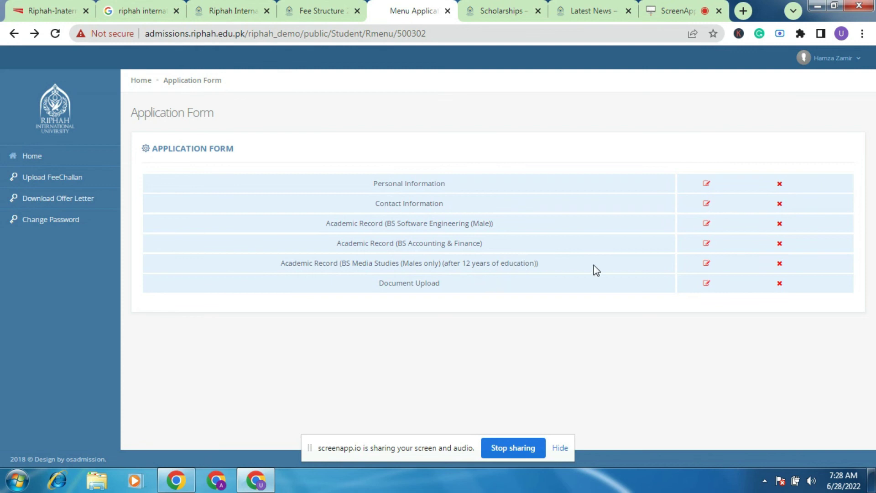
# Step: Open Document Upload, cancel the HSSC file browse, and go to the fee challan upload page
pyautogui.click(705, 284)
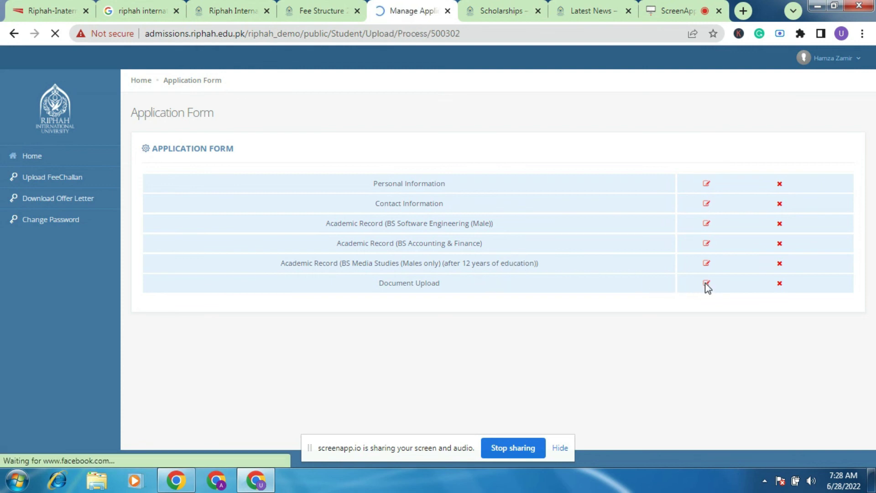
pyautogui.click(364, 181)
pyautogui.click(857, 6)
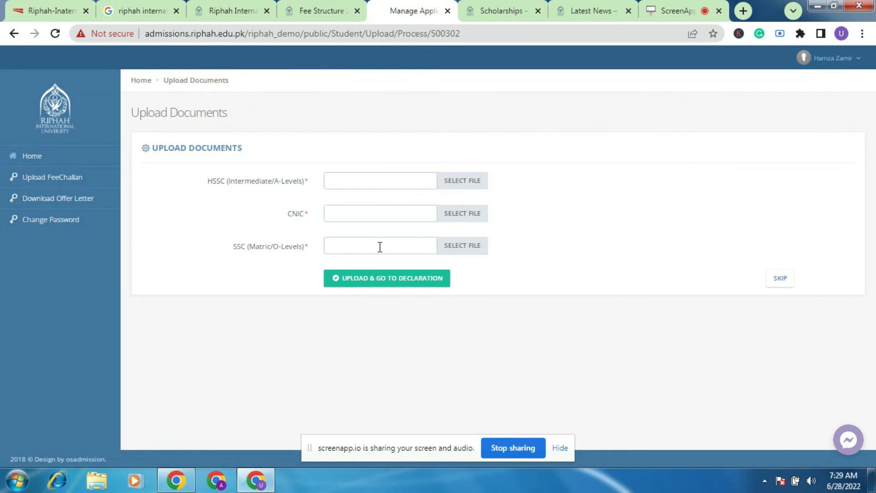
pyautogui.click(63, 187)
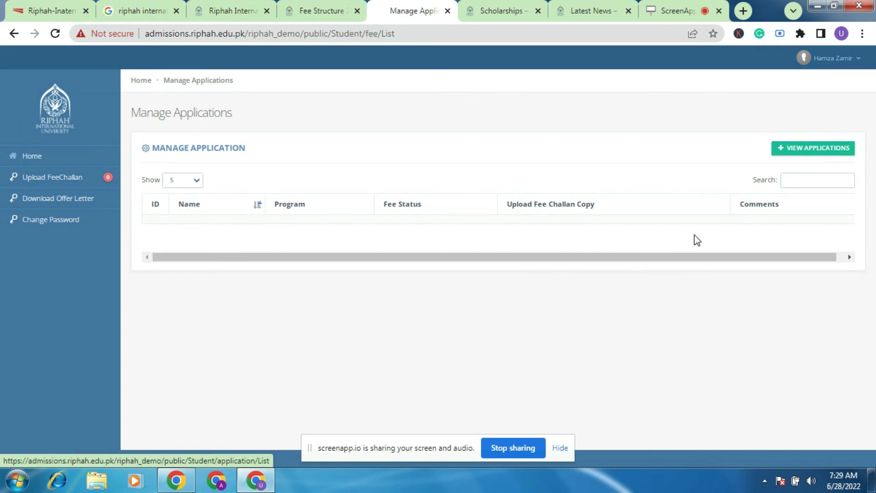
# Step: Set the fee challan table's Show option to All, then switch to the Riphah International University home page
pyautogui.click(322, 259)
pyautogui.moveTo(322, 258); pyautogui.dragTo(593, 295)
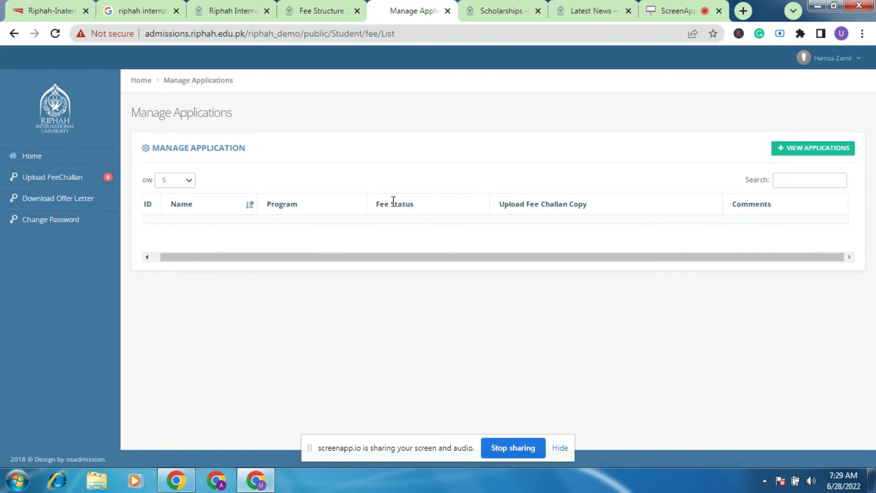
pyautogui.click(189, 182)
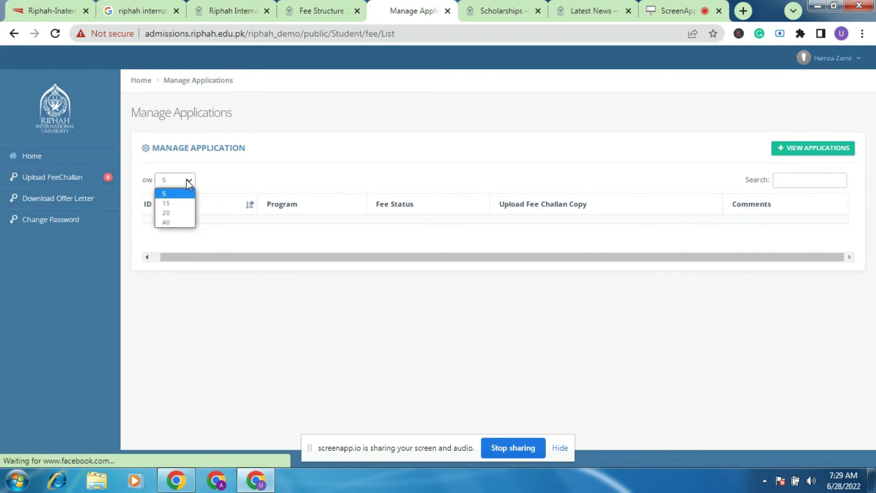
pyautogui.click(175, 223)
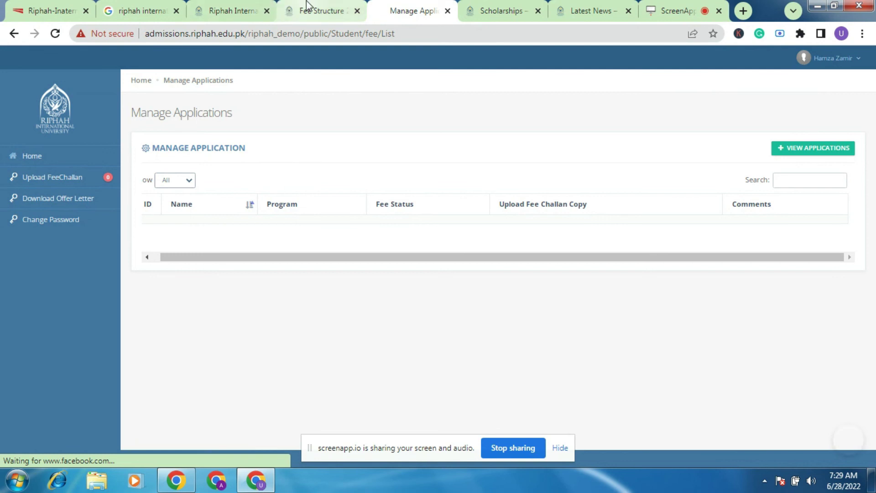
pyautogui.click(224, 6)
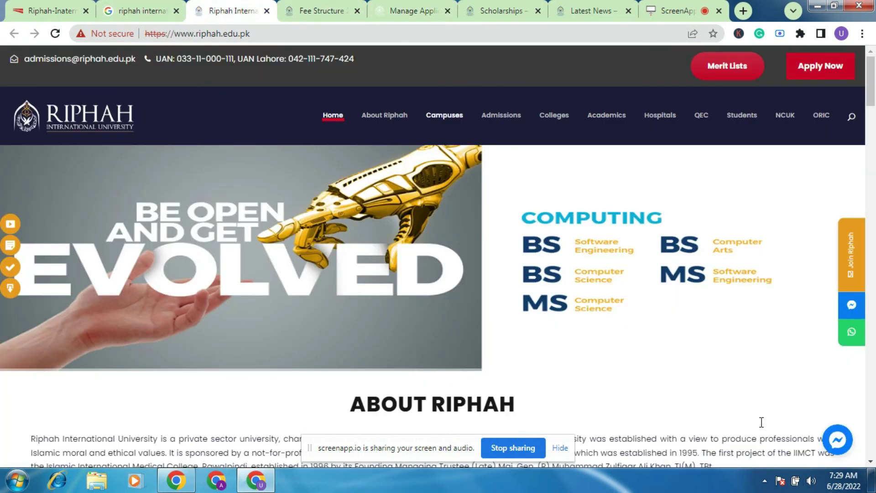